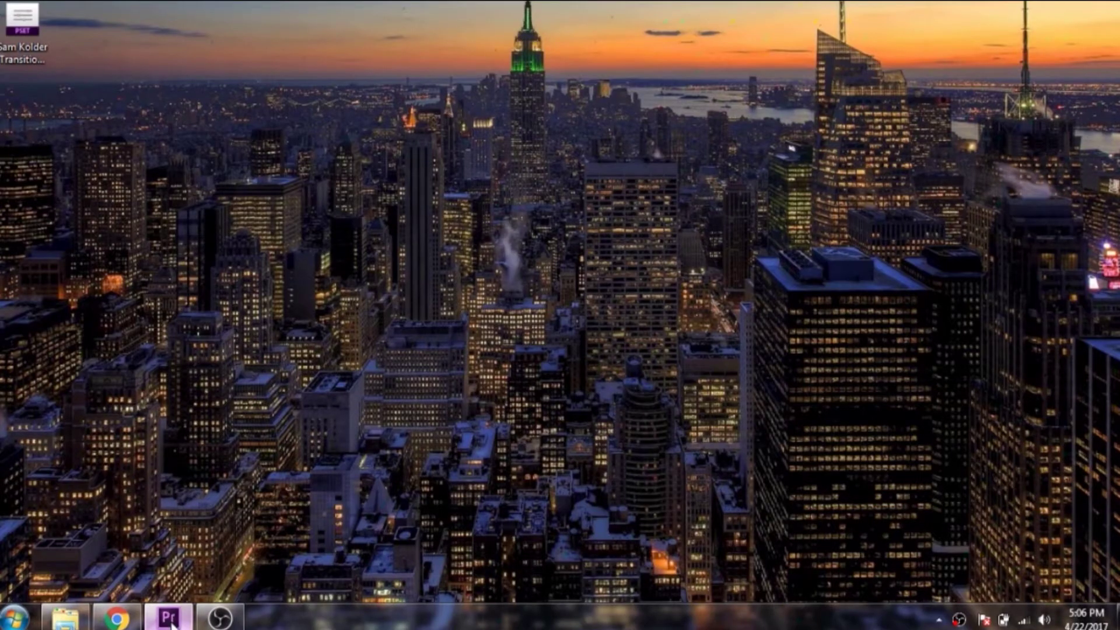
Bring the Premiere Pro project window back to the front from the taskbar
left_click(171, 619)
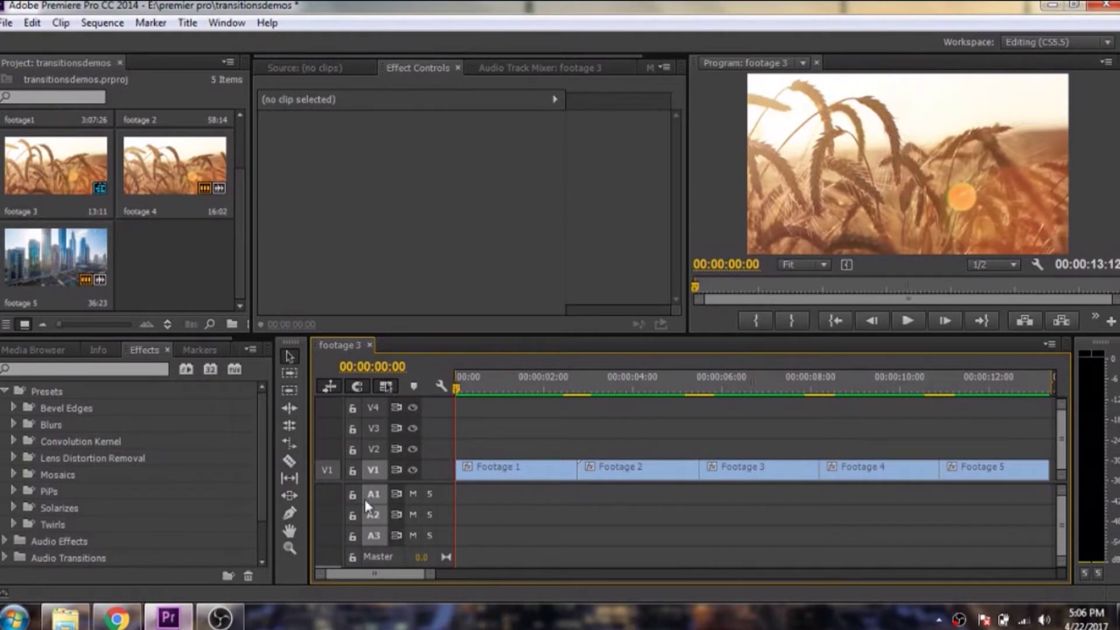
Scrub through the sequence footage, then start Import Presets from the Presets bin
left_click(842, 389)
mouse_move(842, 389)
left_mouse_down()
mouse_move(609, 418)
mouse_move(856, 393)
left_mouse_up()
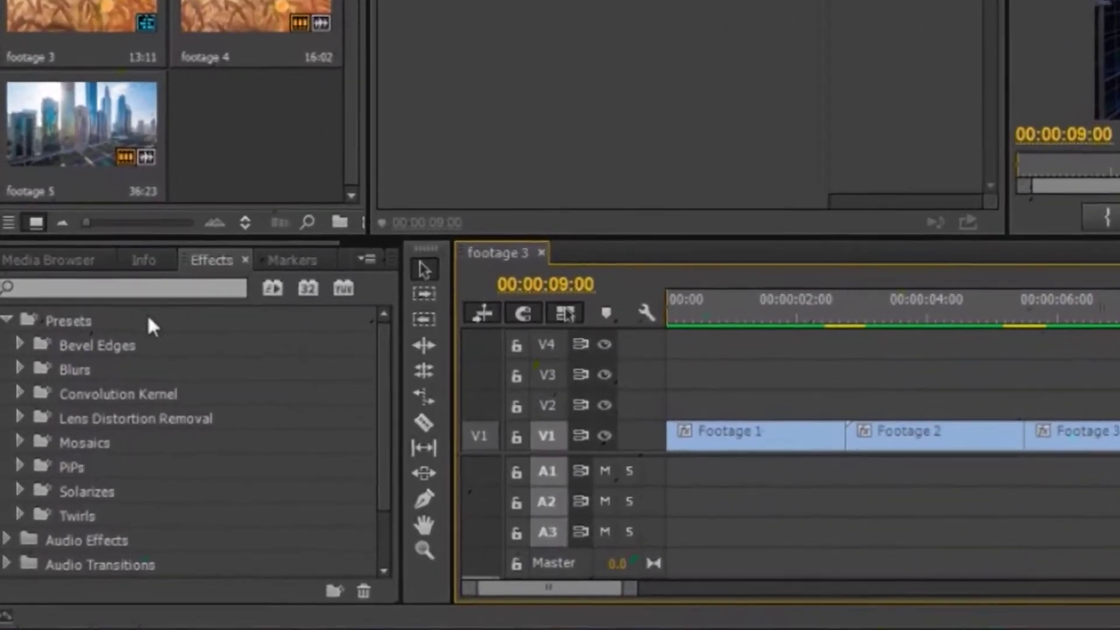
right_click(134, 322)
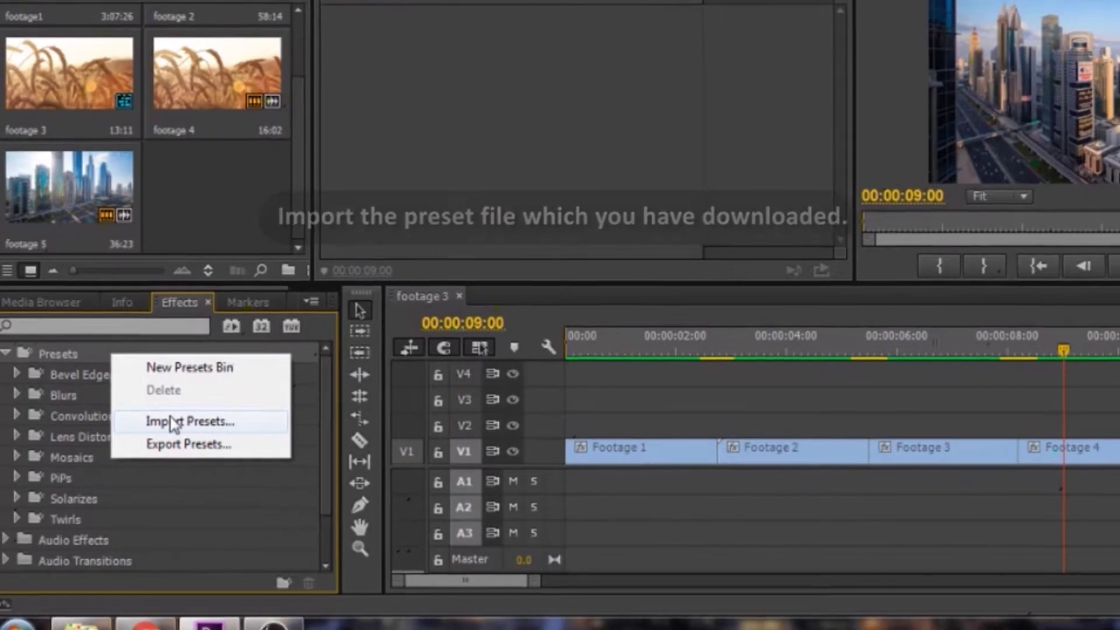
left_click(175, 420)
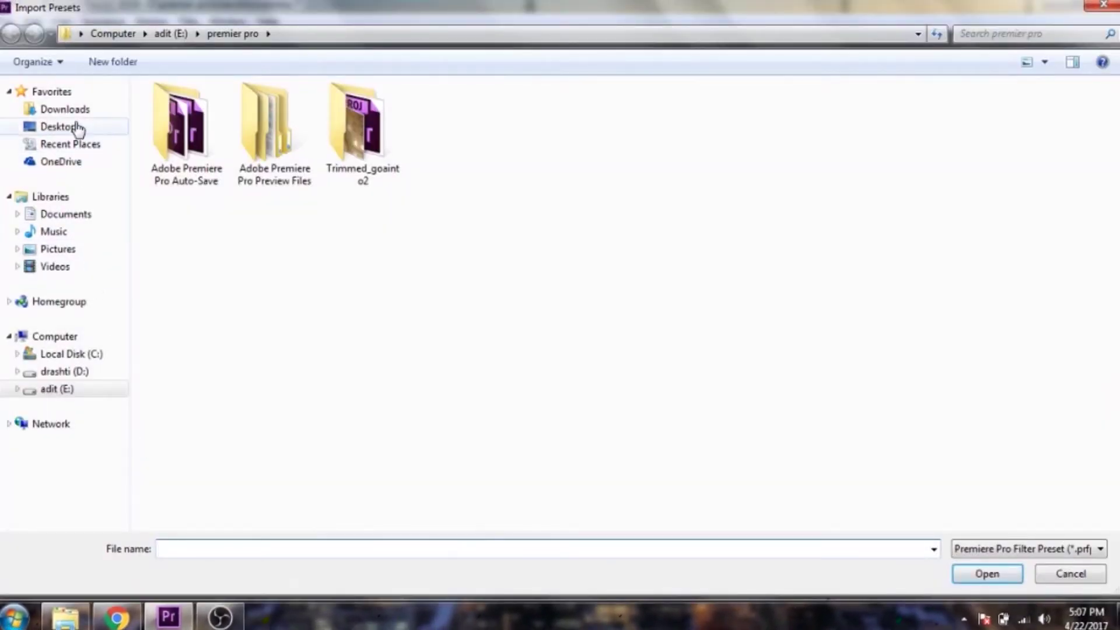
Import the Sam Kolder Transition Preset file from the Desktop
left_click(78, 127)
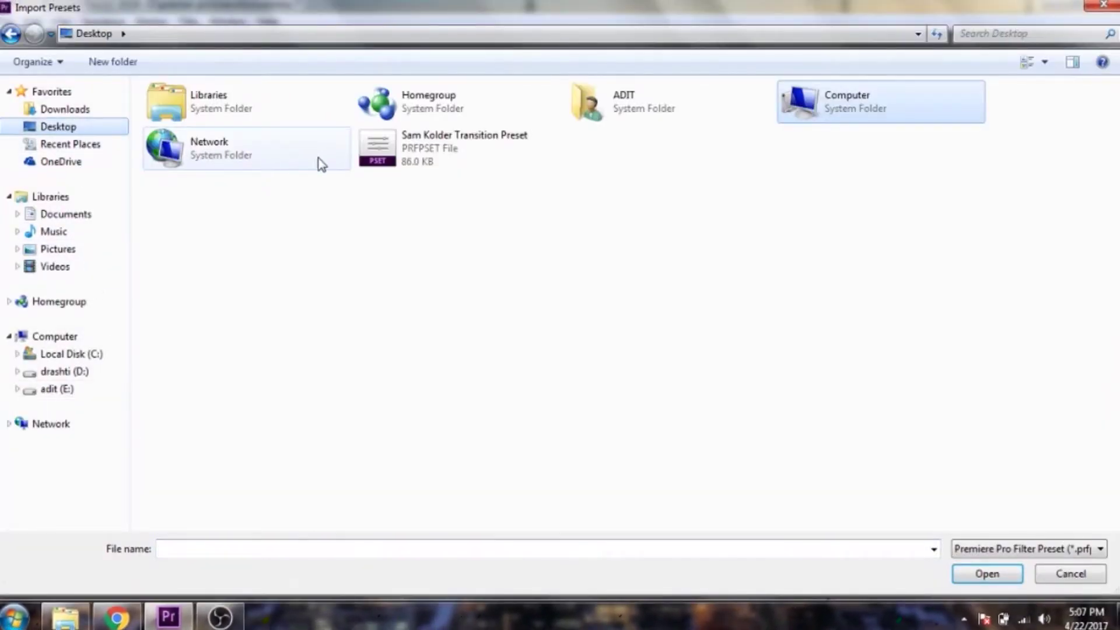
left_click(456, 162)
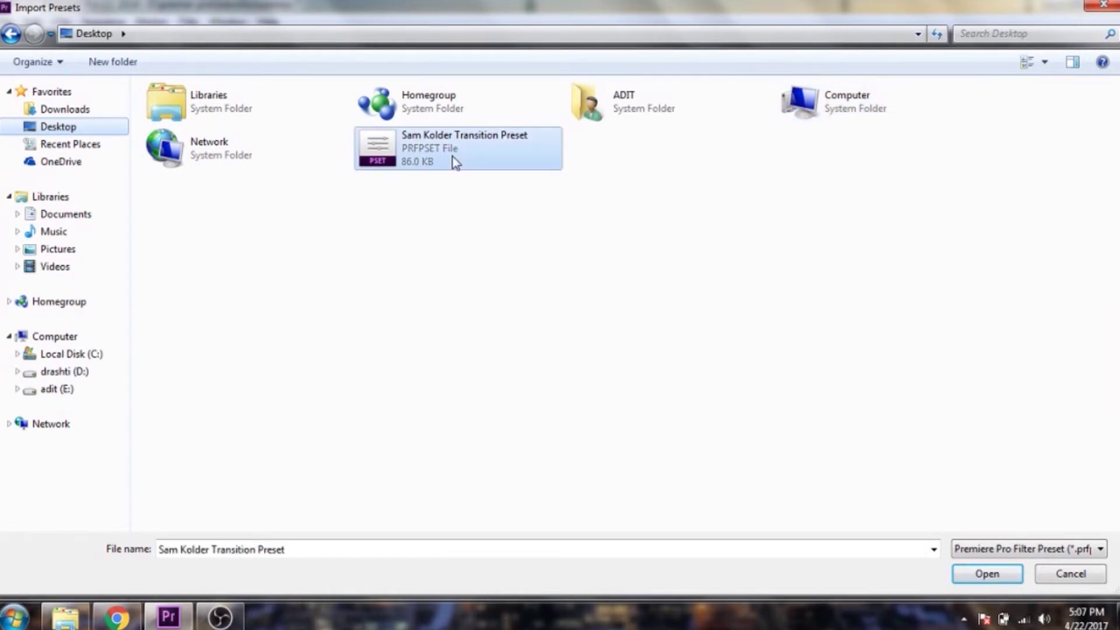
double_click(456, 162)
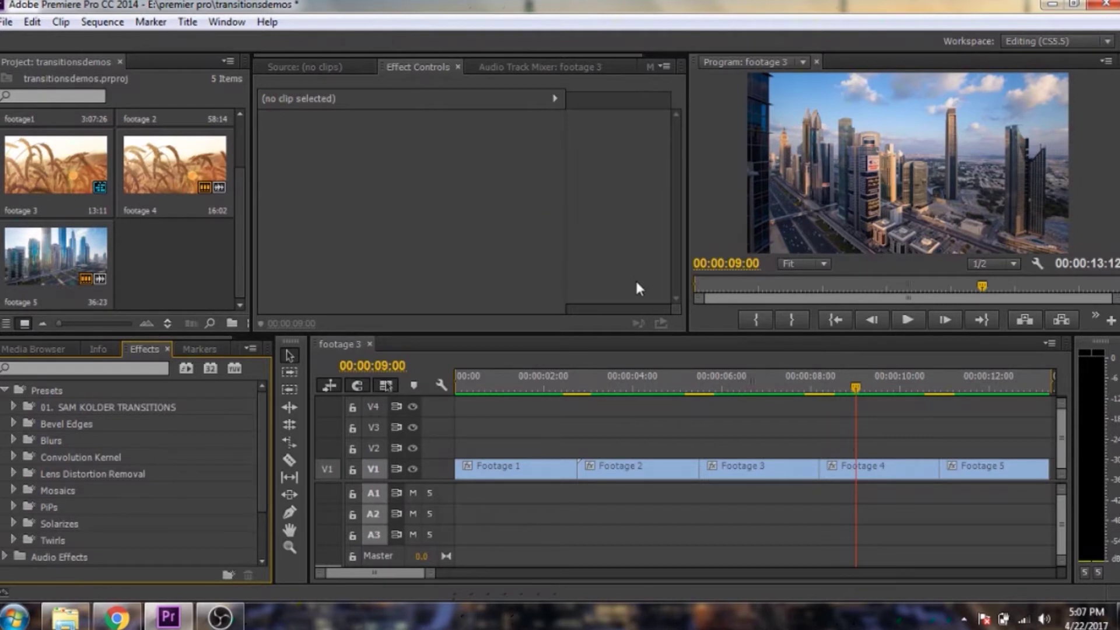
Expand the SAM KOLDER TRANSITIONS bin and its ZOOM OUT, ZOOM IN and SPIN folders
left_click(13, 407)
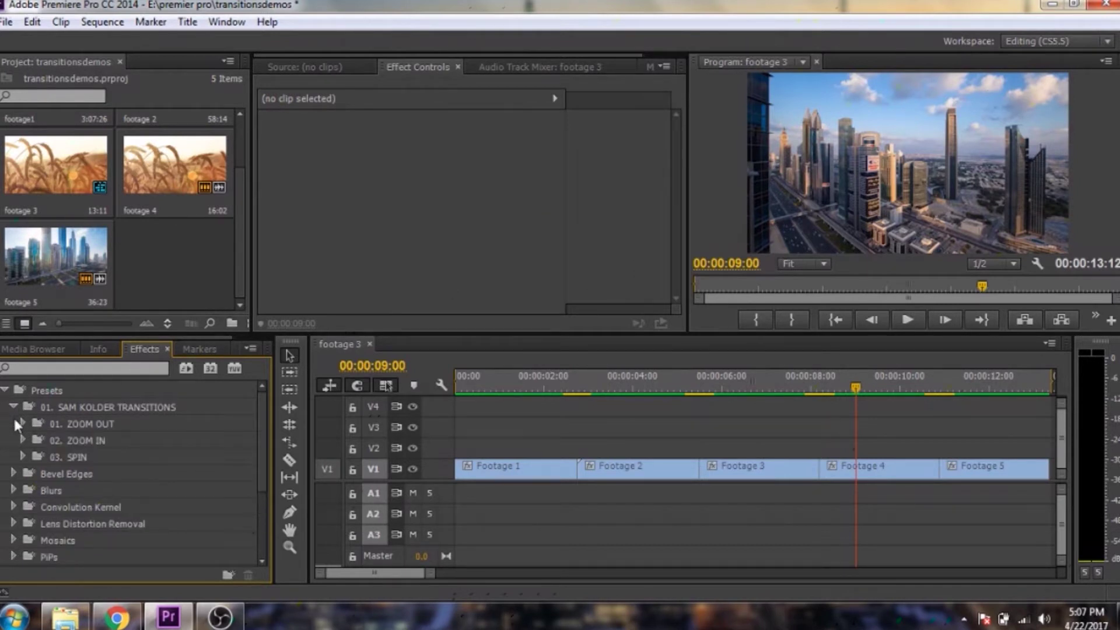
left_click(22, 424)
left_click(22, 473)
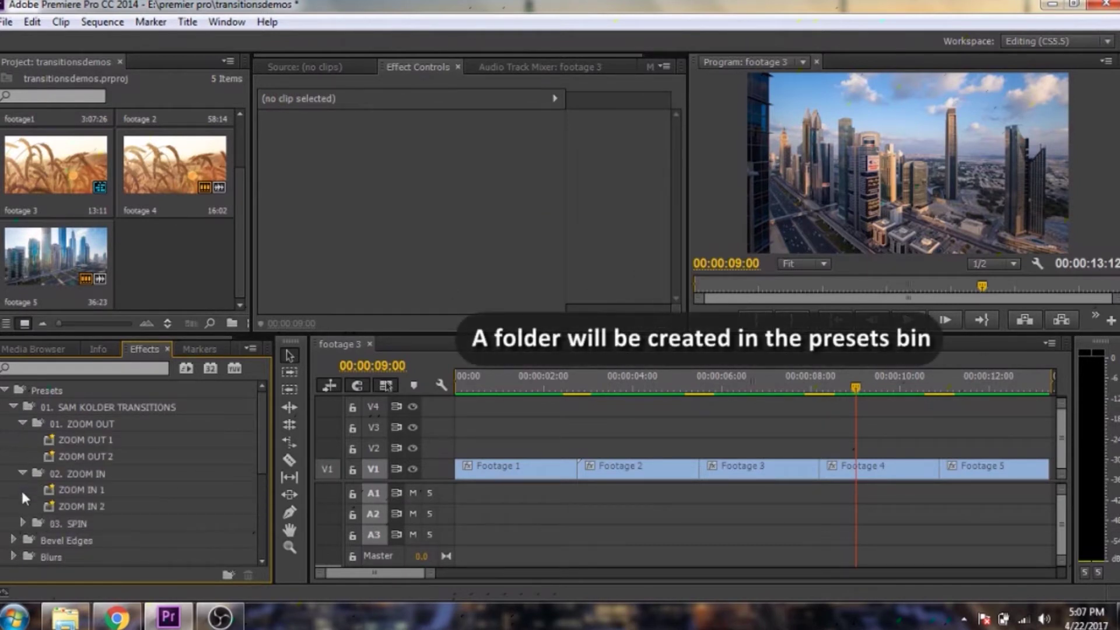
left_click(22, 523)
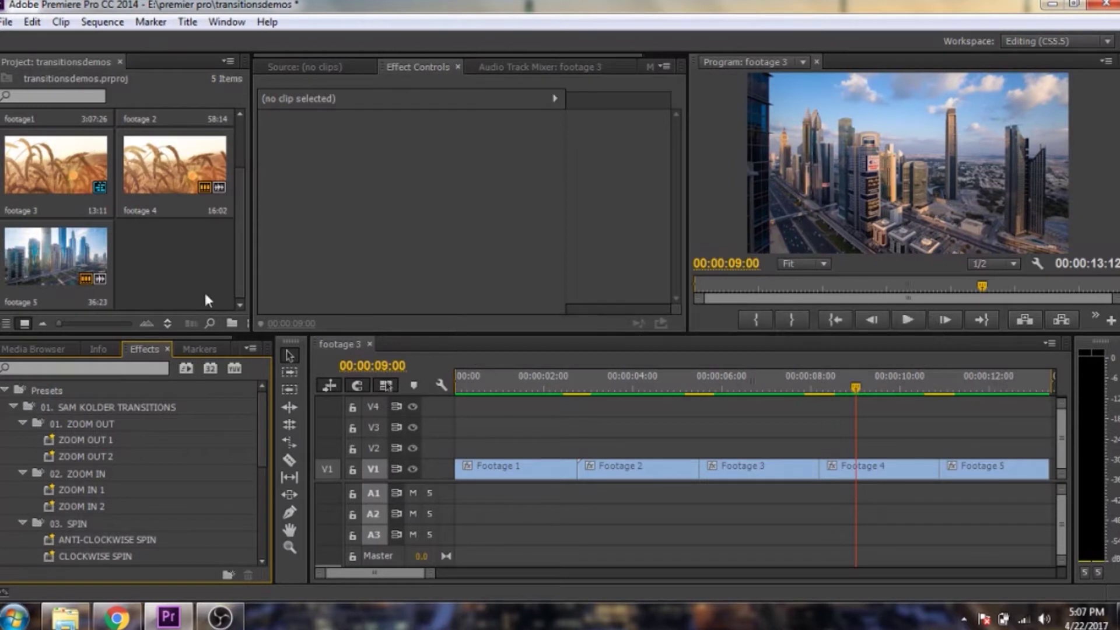
Create a new 1280×720 adjustment layer and place it on V2 over the first cut
right_click(169, 261)
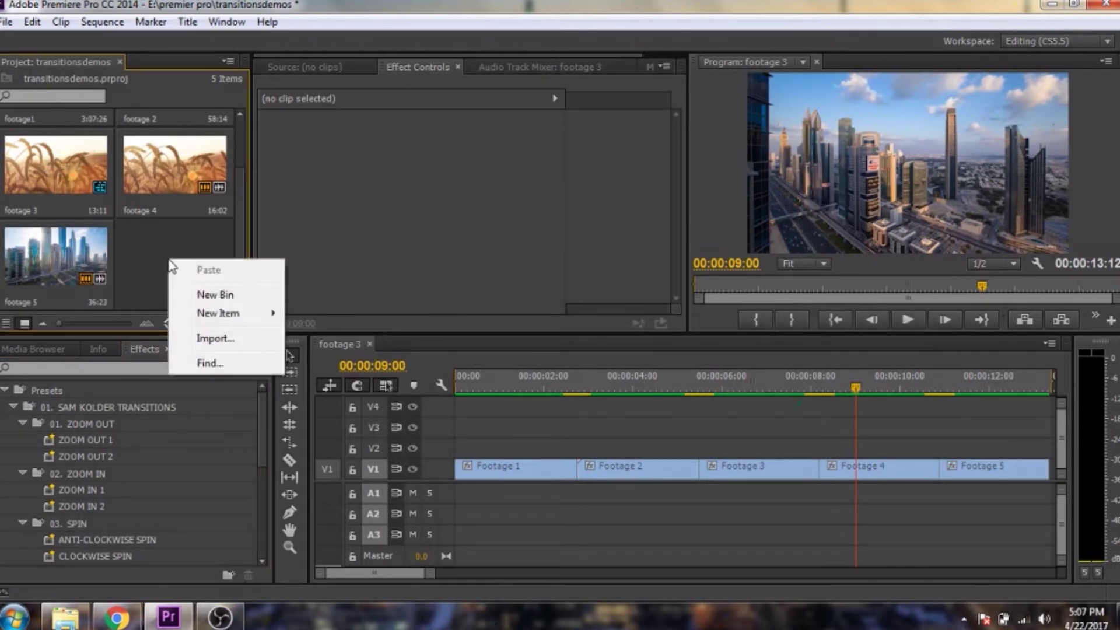
mouse_move(238, 313)
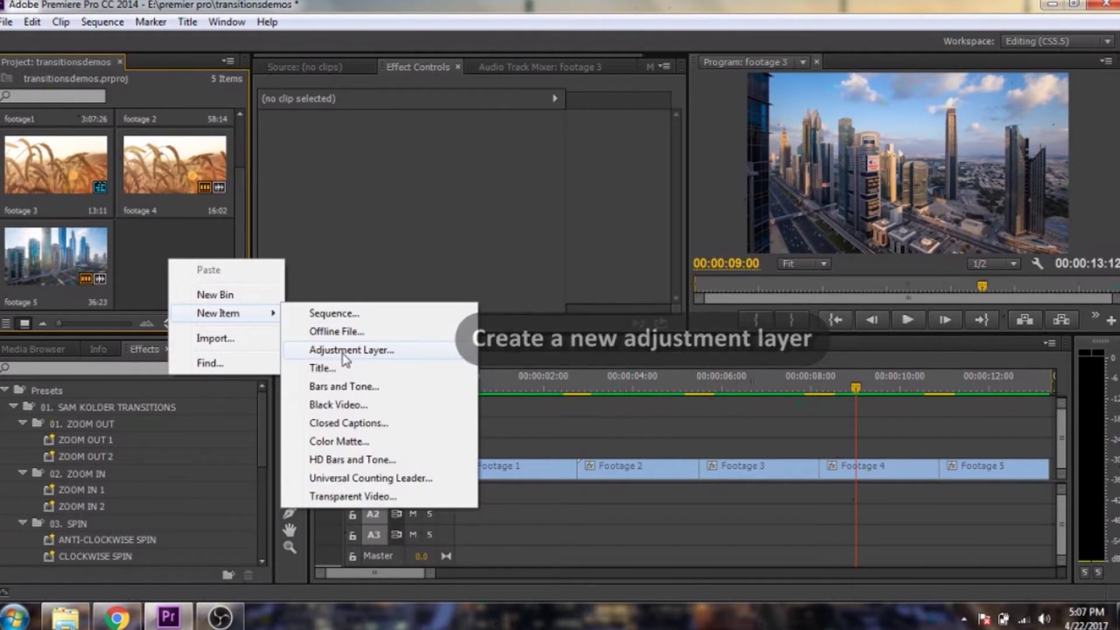
left_click(343, 351)
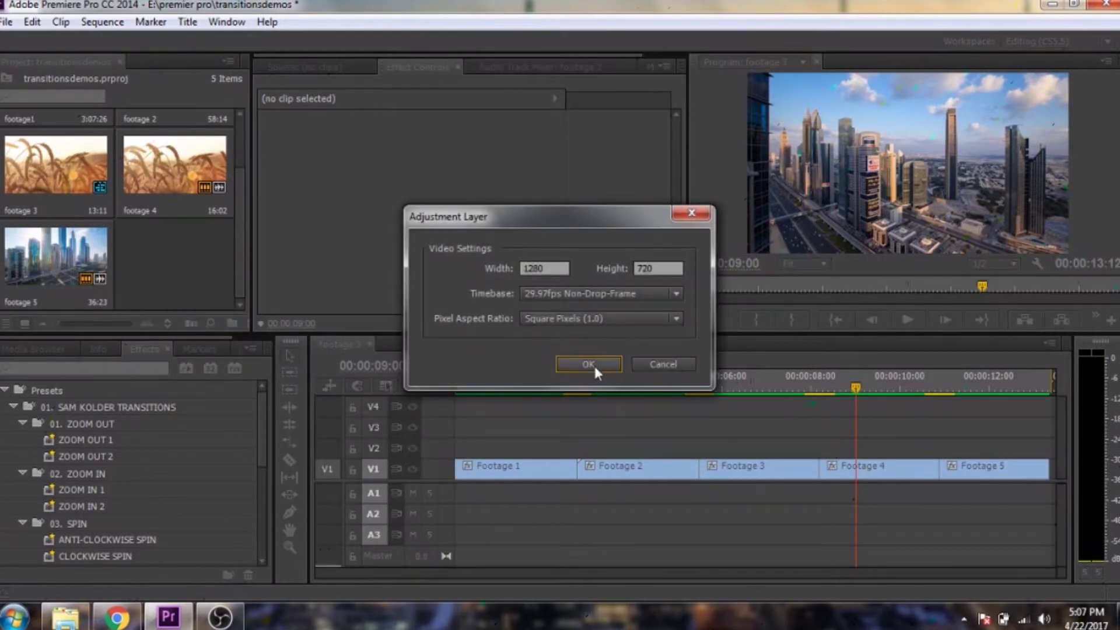
left_click(589, 365)
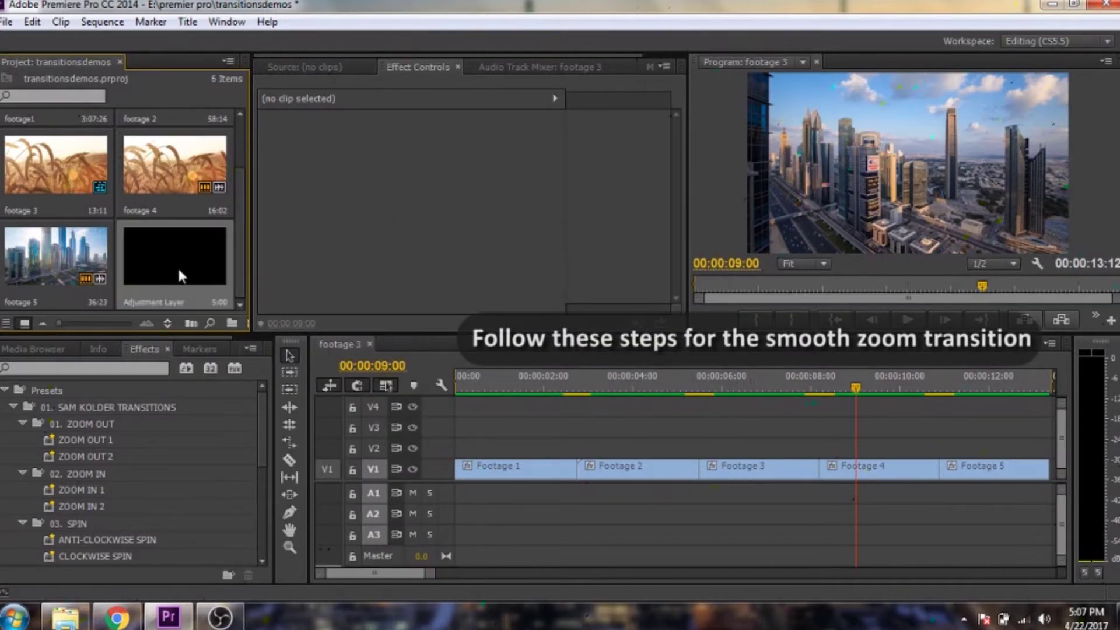
left_click_drag(554, 438, 512, 447)
Trim the V2 adjustment layer to 00:00:02:12–00:00:03:02, ten frames either side of the first cut
left_click(587, 386)
key("Left")
key("Left")
key("Left")
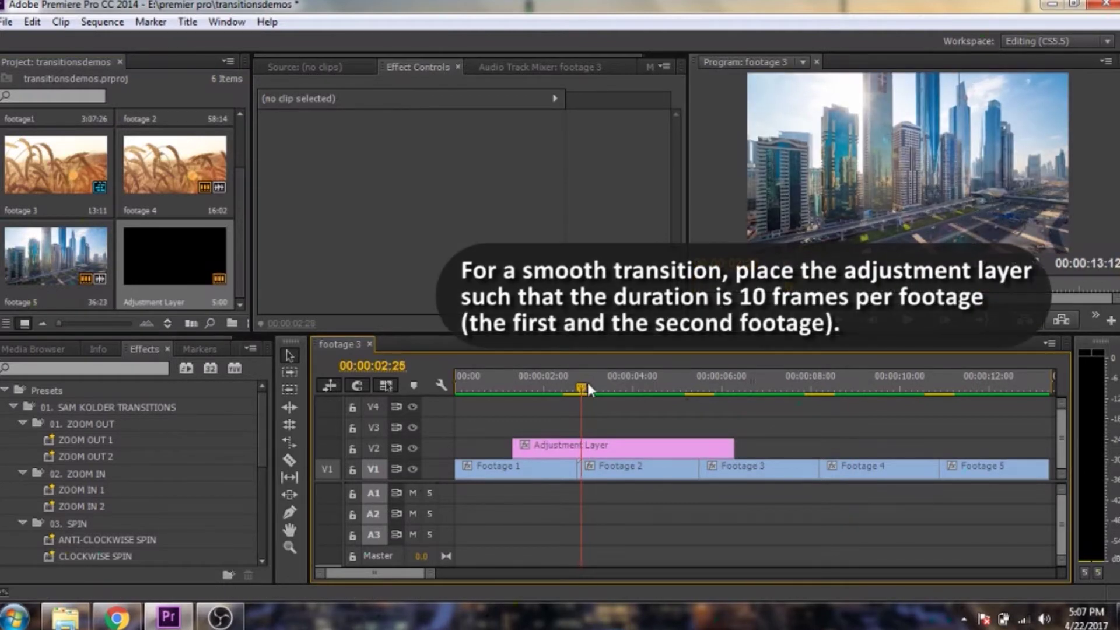
key("Left")
key("Left")
key("Left")
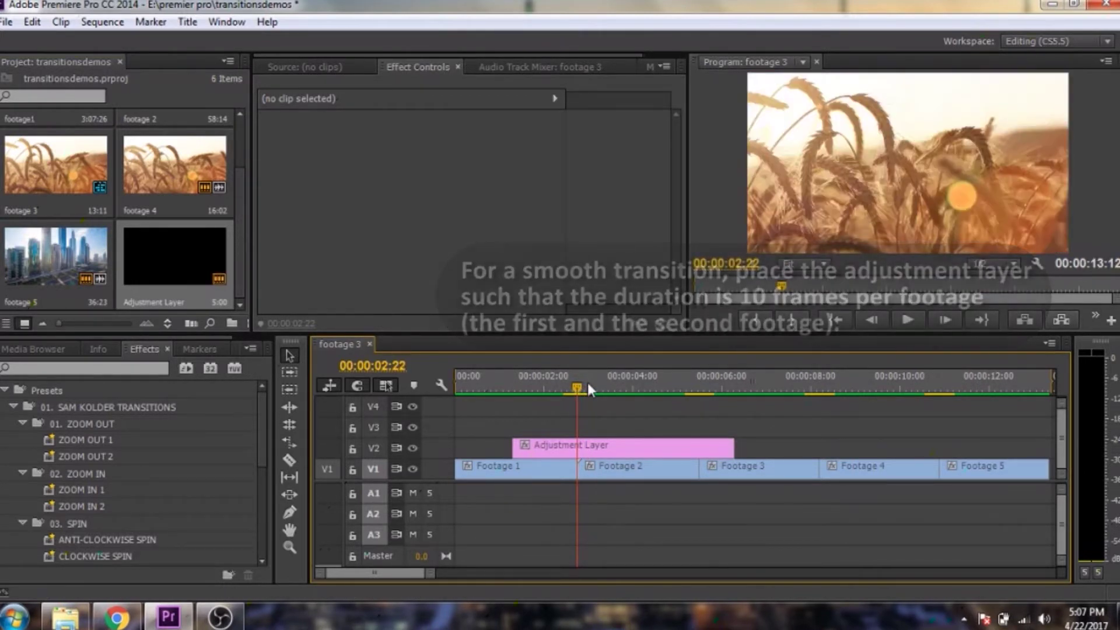
key("shift+Left")
key("shift+Left")
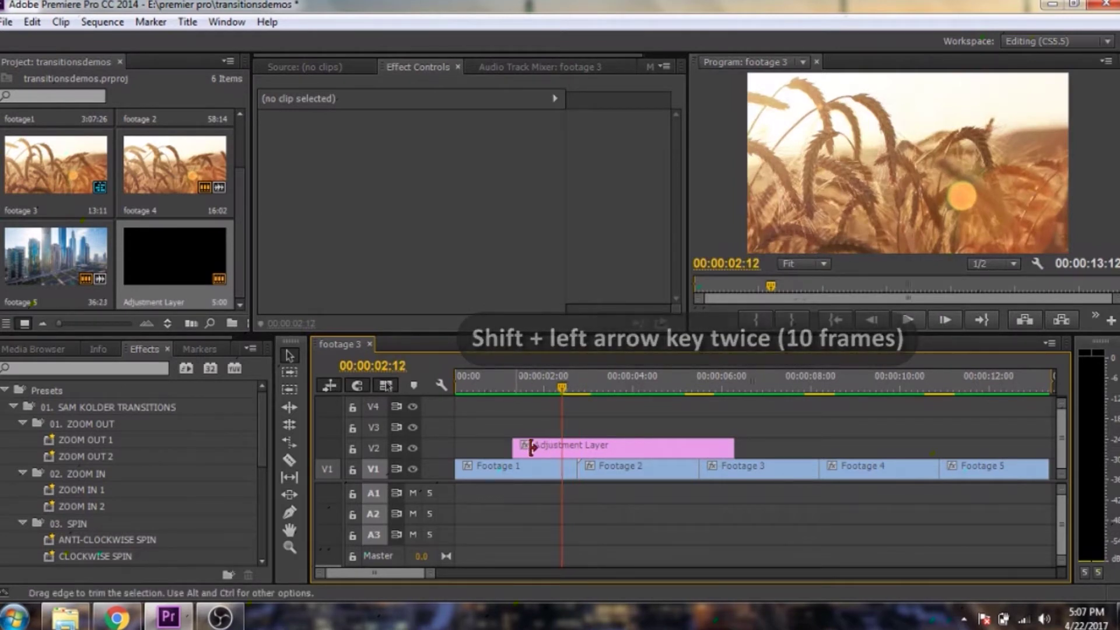
left_click_drag(525, 447, 562, 445)
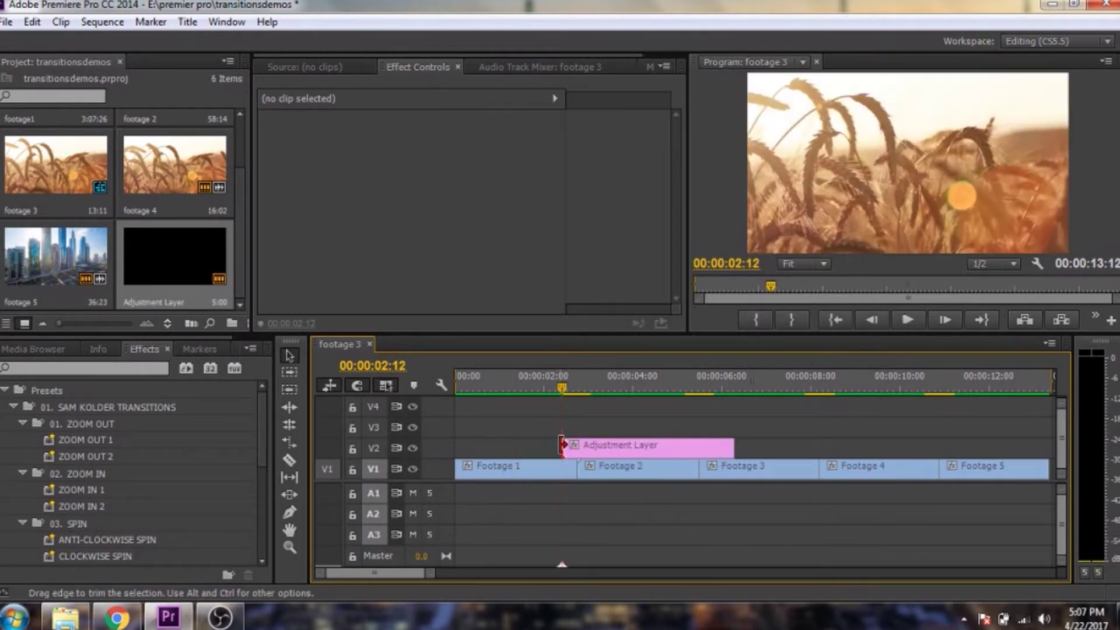
key("shift+Right")
key("shift+Right")
key("shift+Right")
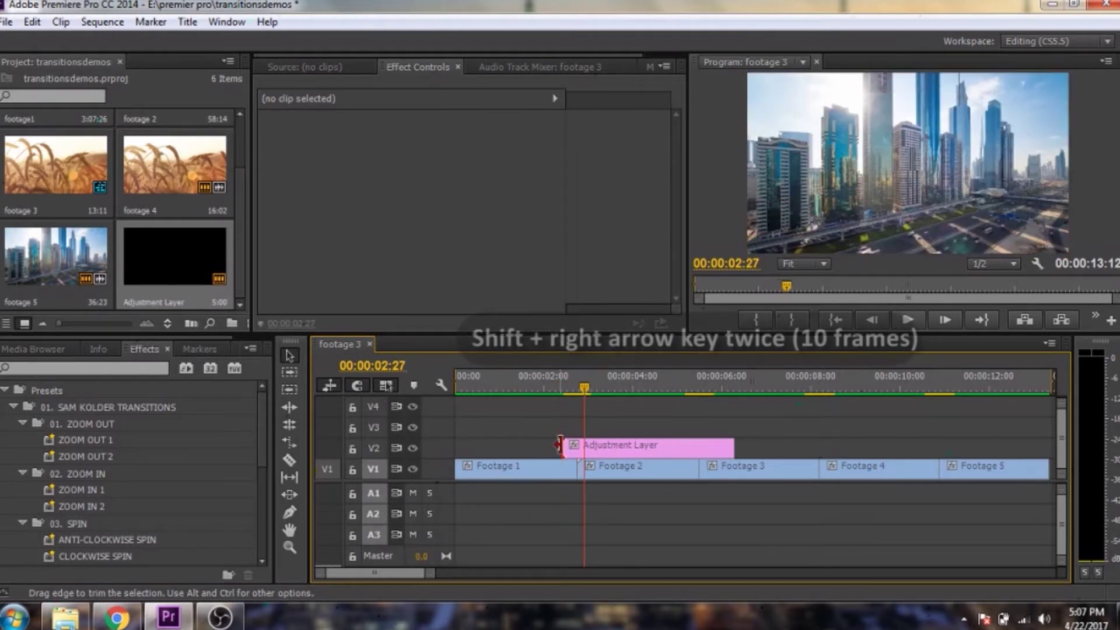
key("shift+Right")
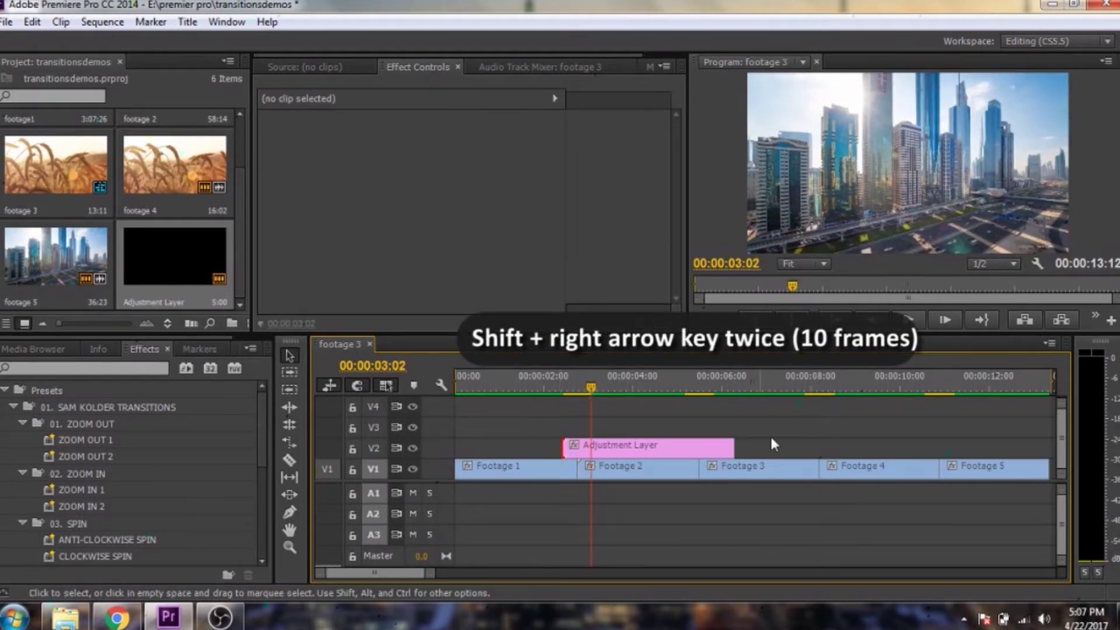
left_click_drag(733, 447, 589, 447)
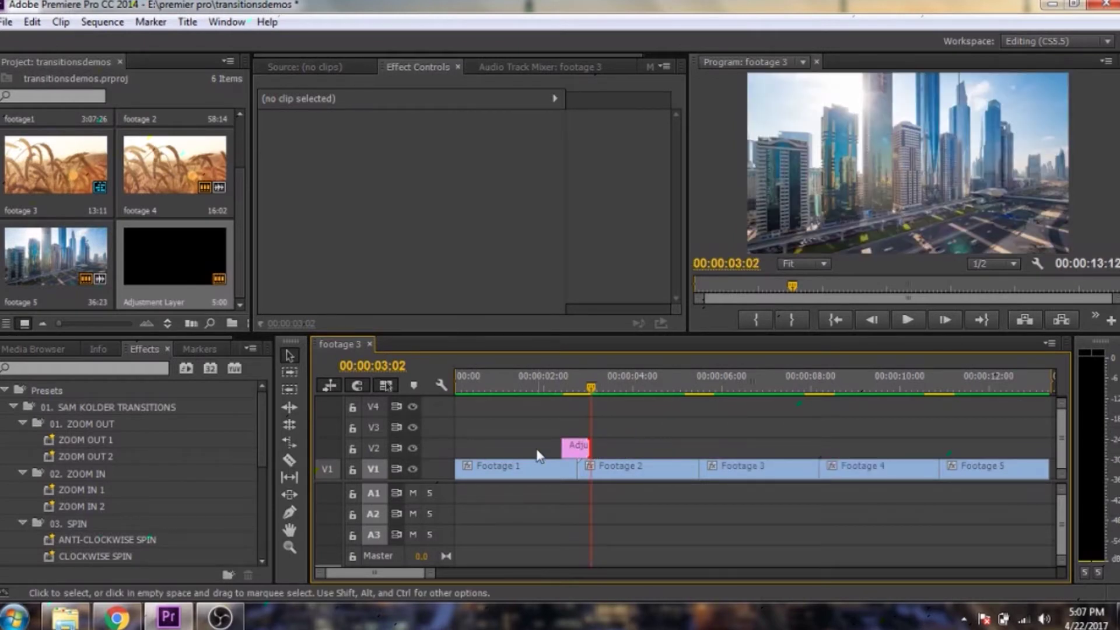
left_click(580, 450)
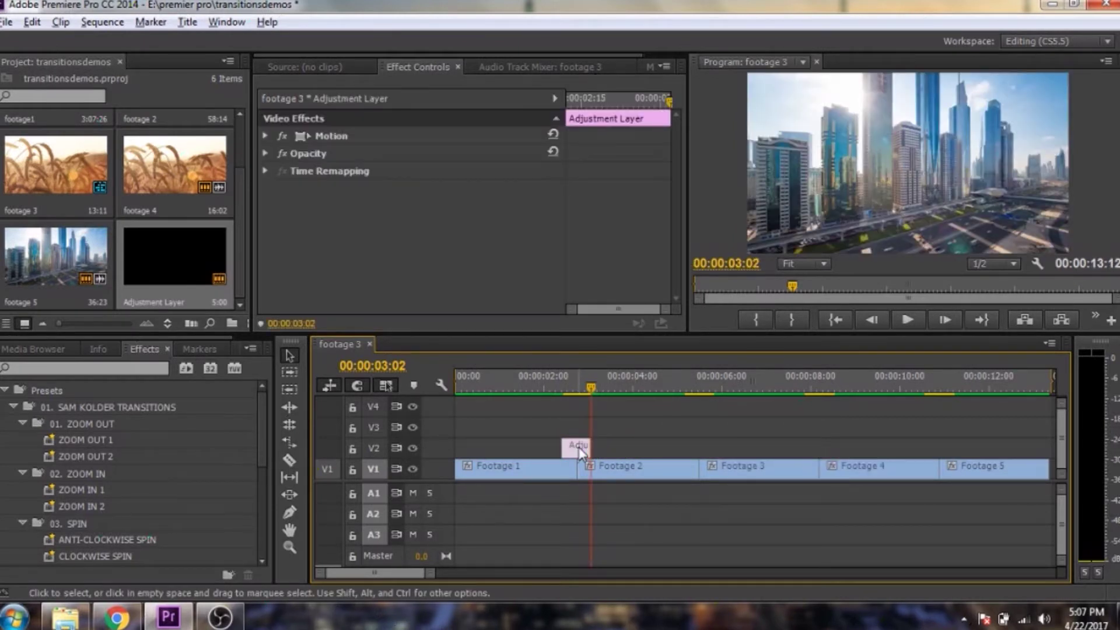
Duplicate the adjustment layer onto V3, shorten the lower one, and apply ZOOM OUT 1 to it
left_click_drag(580, 451, 575, 431)
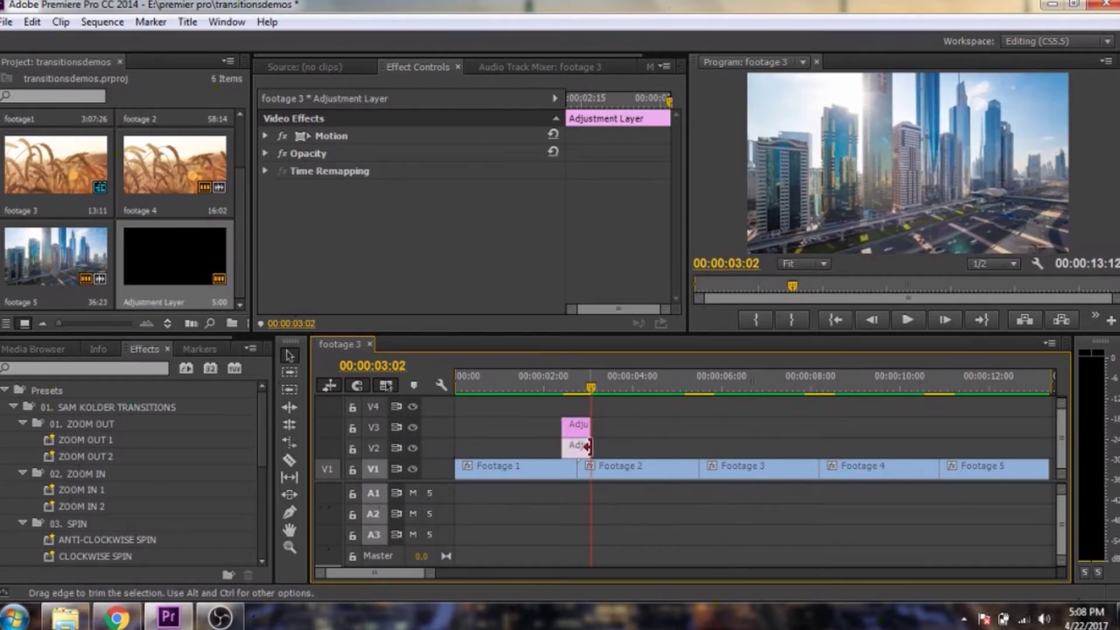
left_click_drag(588, 447, 577, 447)
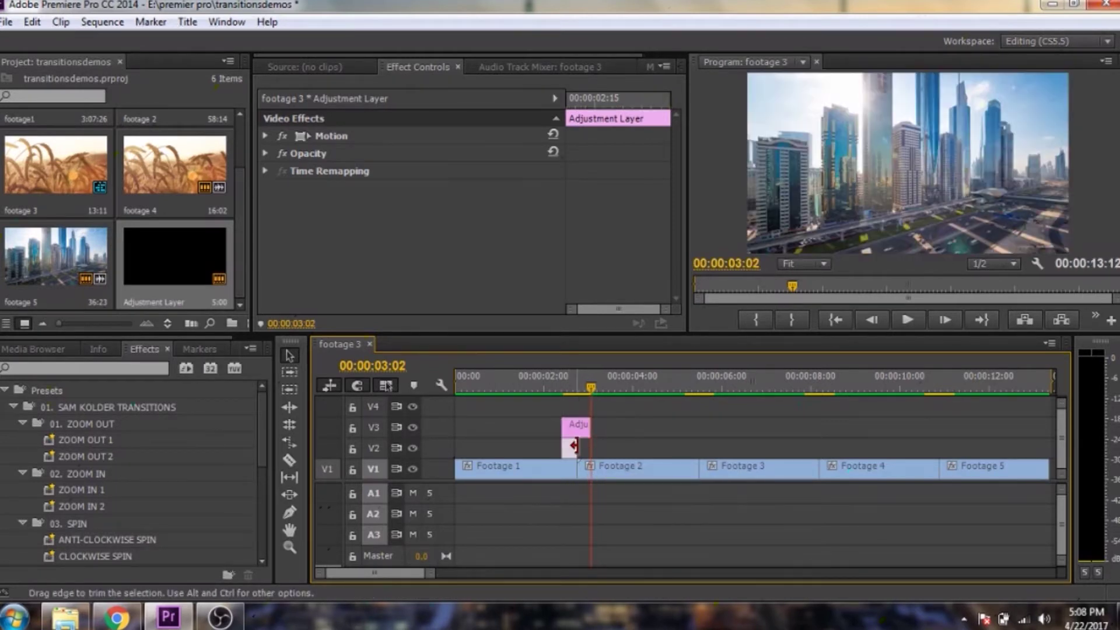
left_click_drag(107, 439, 429, 454)
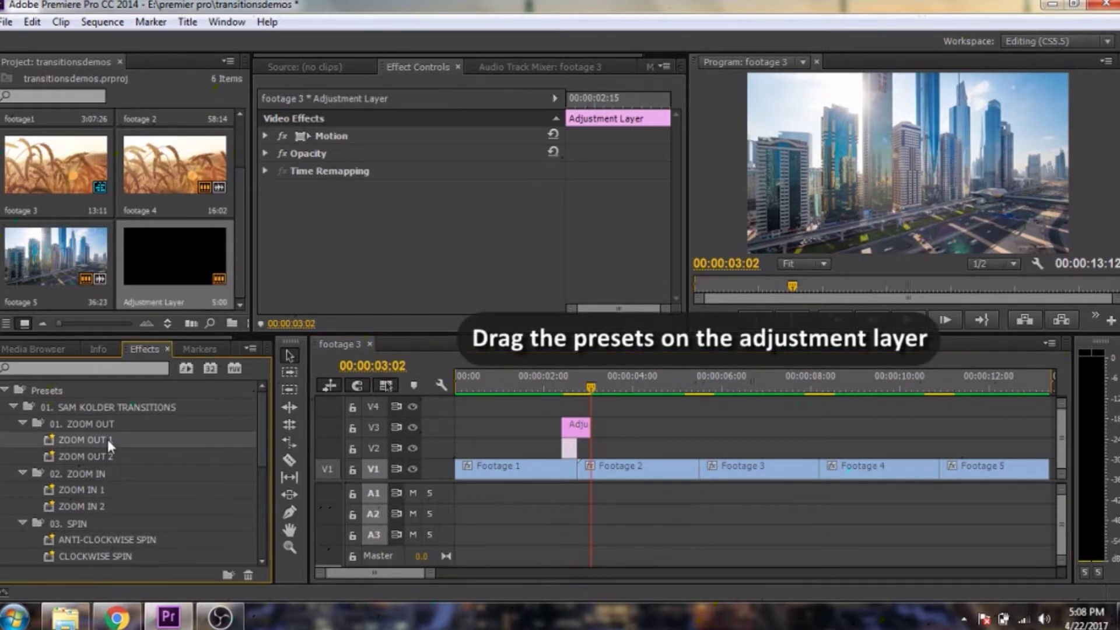
left_click_drag(567, 454, 569, 450)
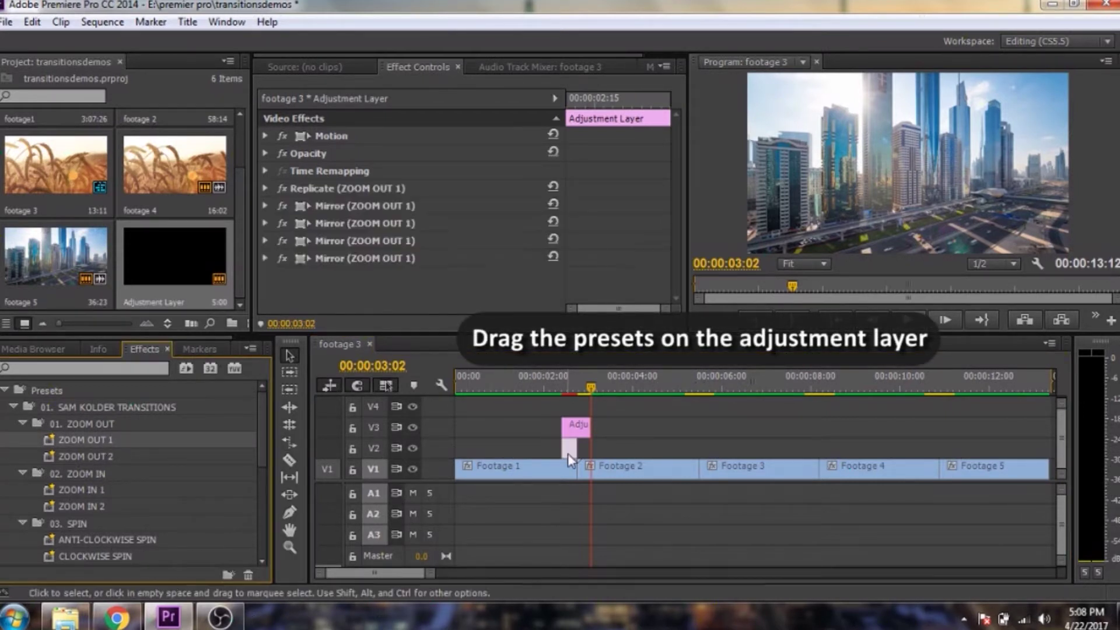
Apply ZOOM OUT 2 to the upper adjustment layer and scrub the first cut
left_click(111, 455)
left_click_drag(111, 454, 487, 433)
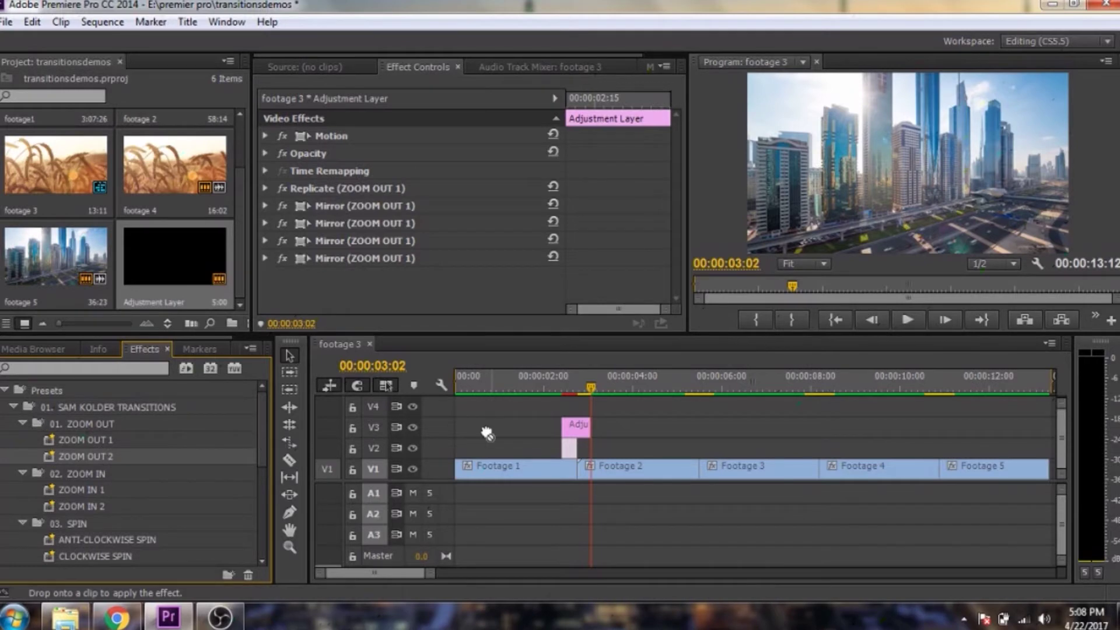
left_click_drag(564, 436, 566, 439)
mouse_move(593, 383)
left_mouse_down()
mouse_move(608, 380)
mouse_move(526, 389)
left_mouse_up()
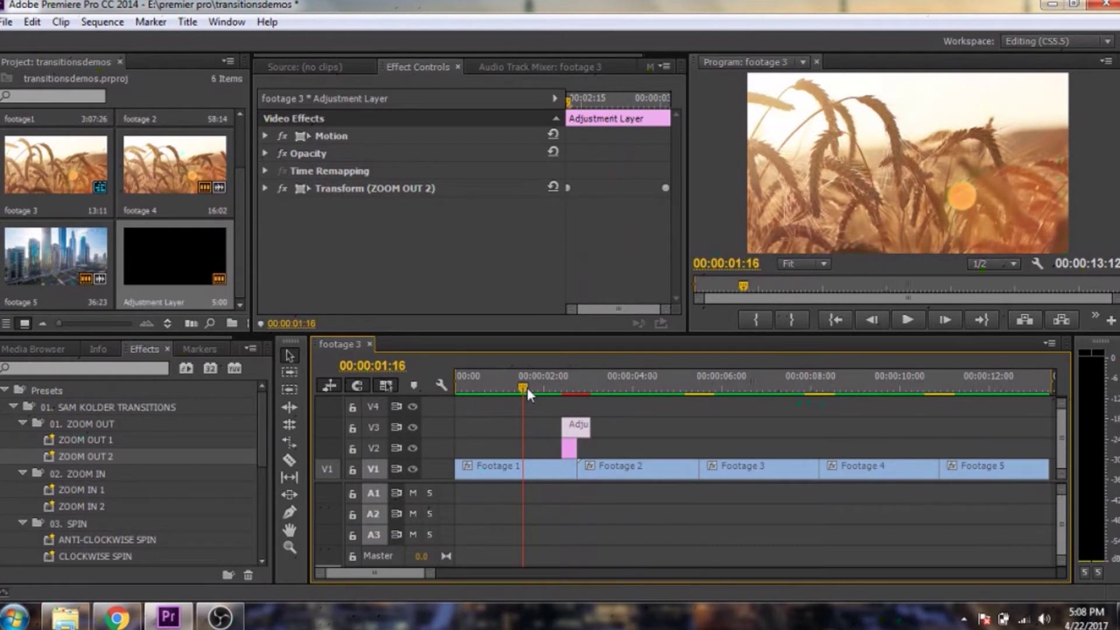
Play the sequence in the Program monitor to preview the Footage 1–2 zoom-out
left_click(907, 321)
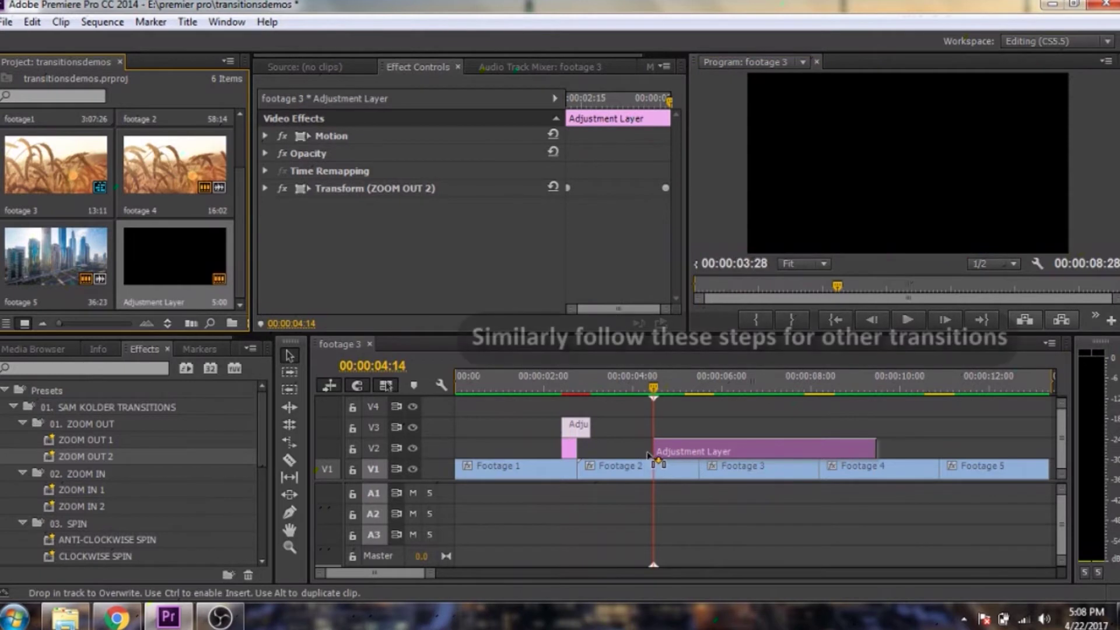
Place a new adjustment layer on V2 over the Footage 2–3 cut and trim its start
left_click_drag(176, 282, 642, 447)
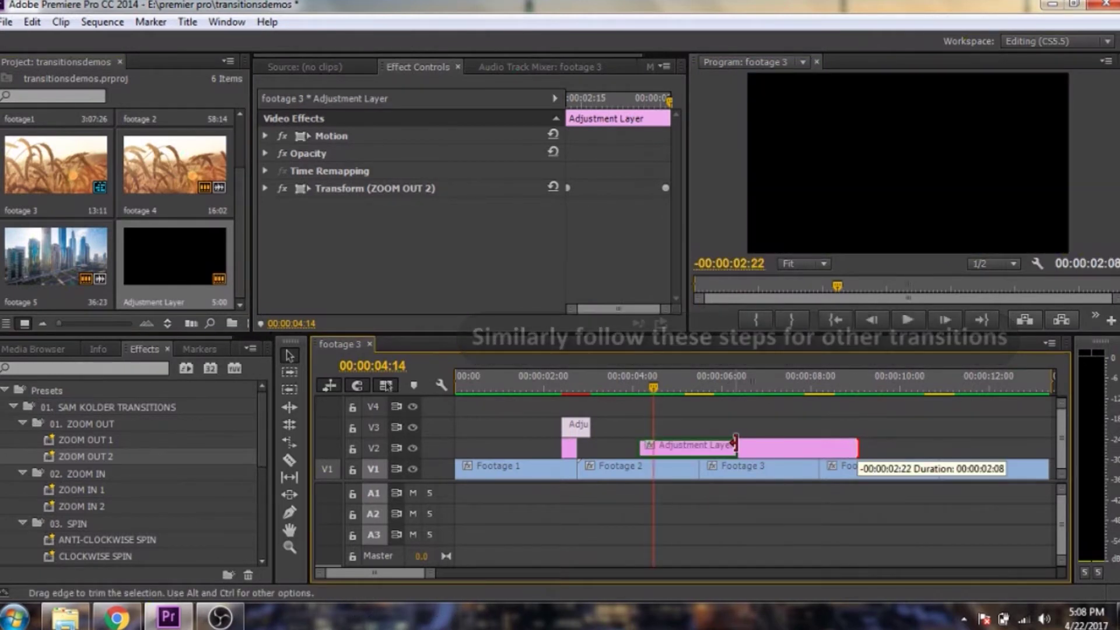
left_click_drag(853, 447, 736, 447)
left_click_drag(640, 445, 663, 444)
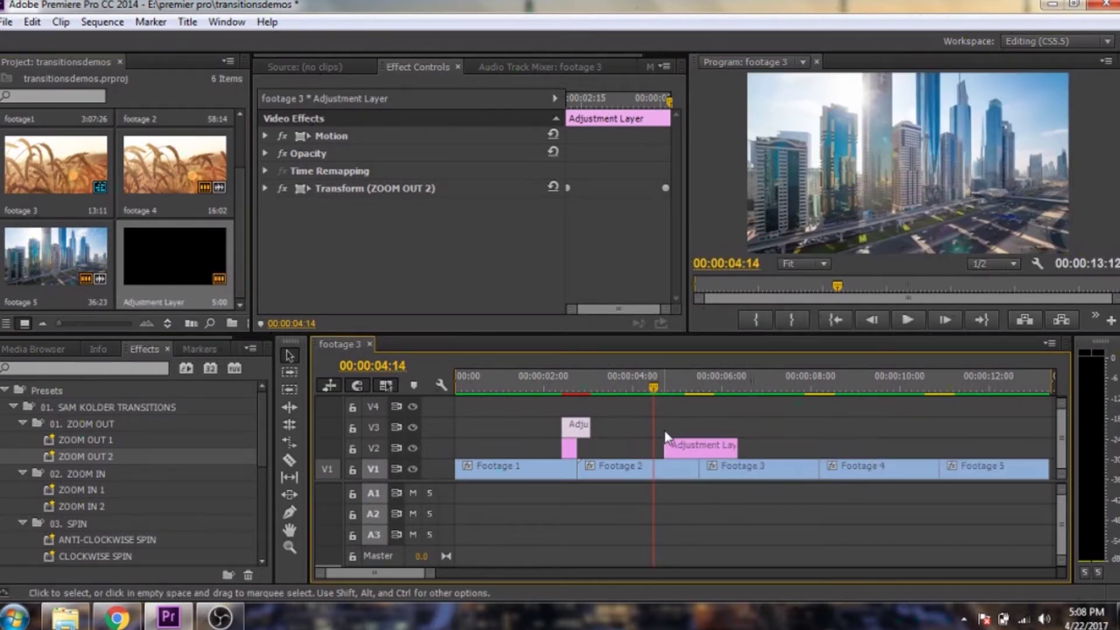
left_click_drag(653, 389, 700, 399)
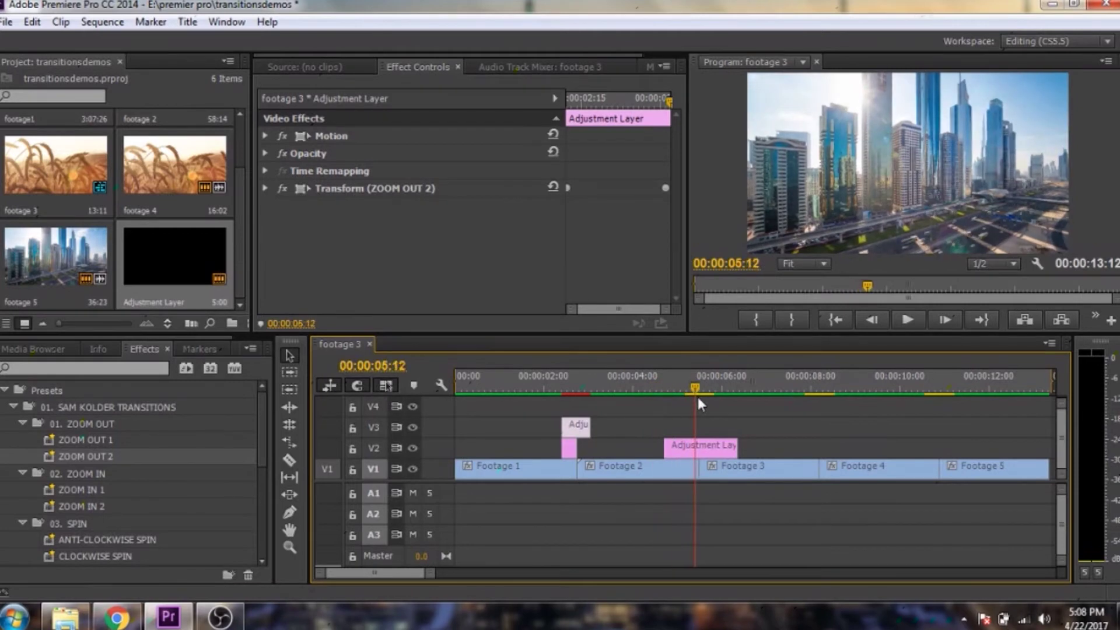
left_click_drag(700, 398, 685, 396)
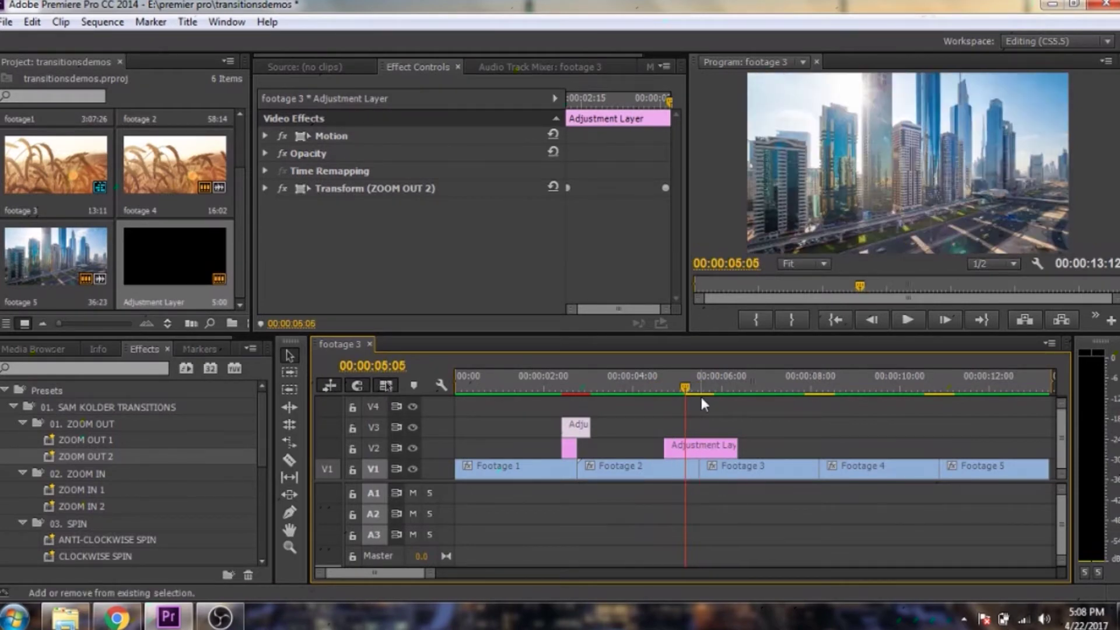
left_click_drag(668, 448, 686, 449)
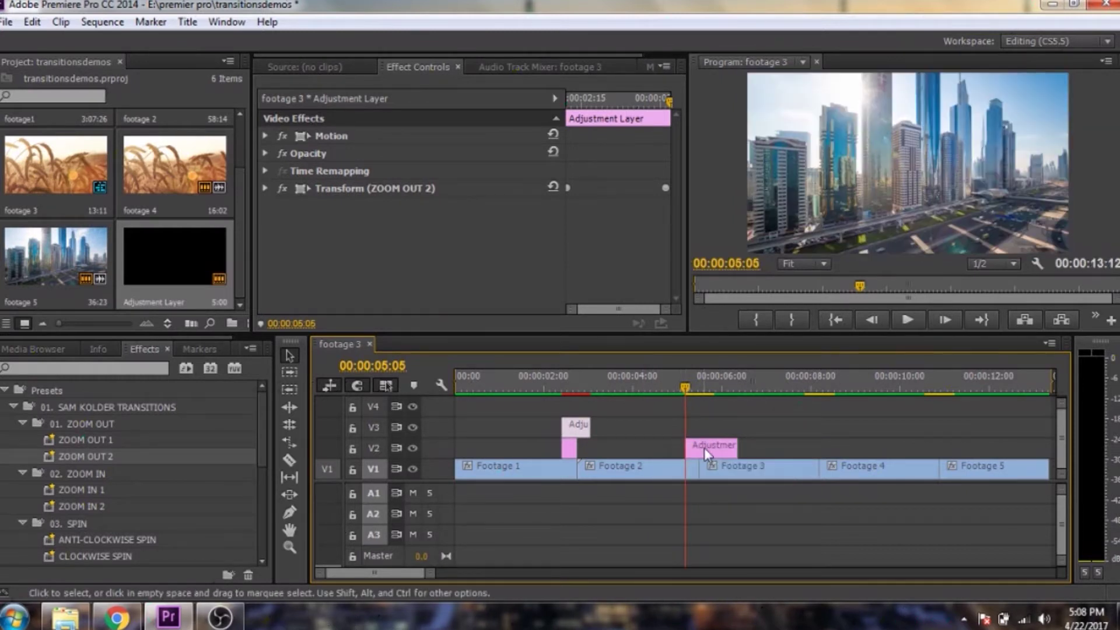
Trim the layer's end at 00:00:05:25, duplicate it onto V3, and align the lower start to the cut
key("space")
key("space")
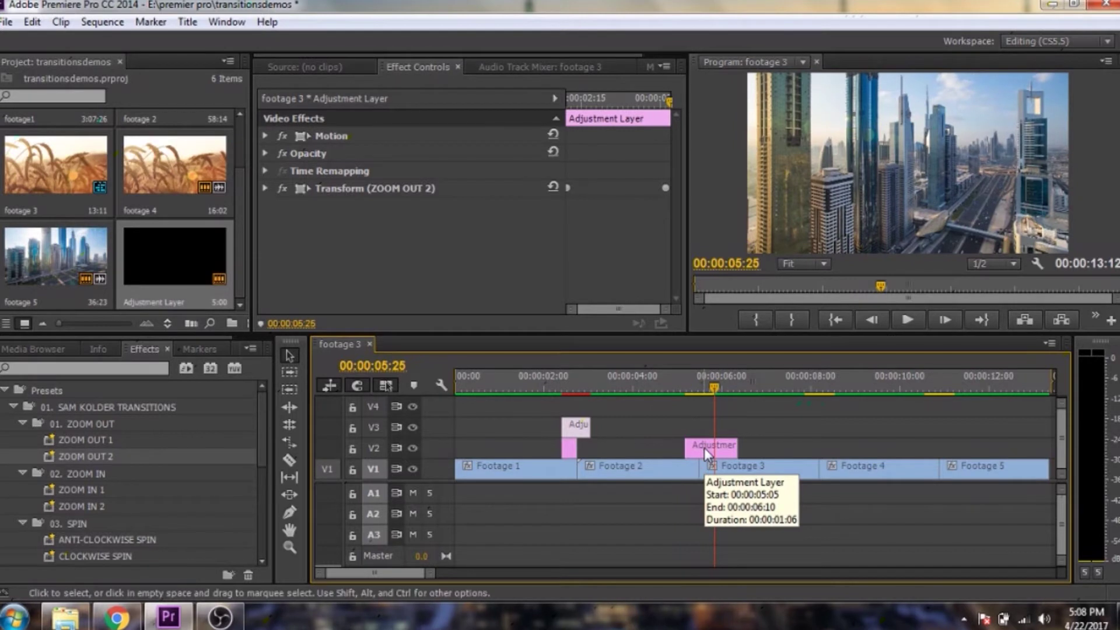
left_click_drag(733, 446, 717, 444)
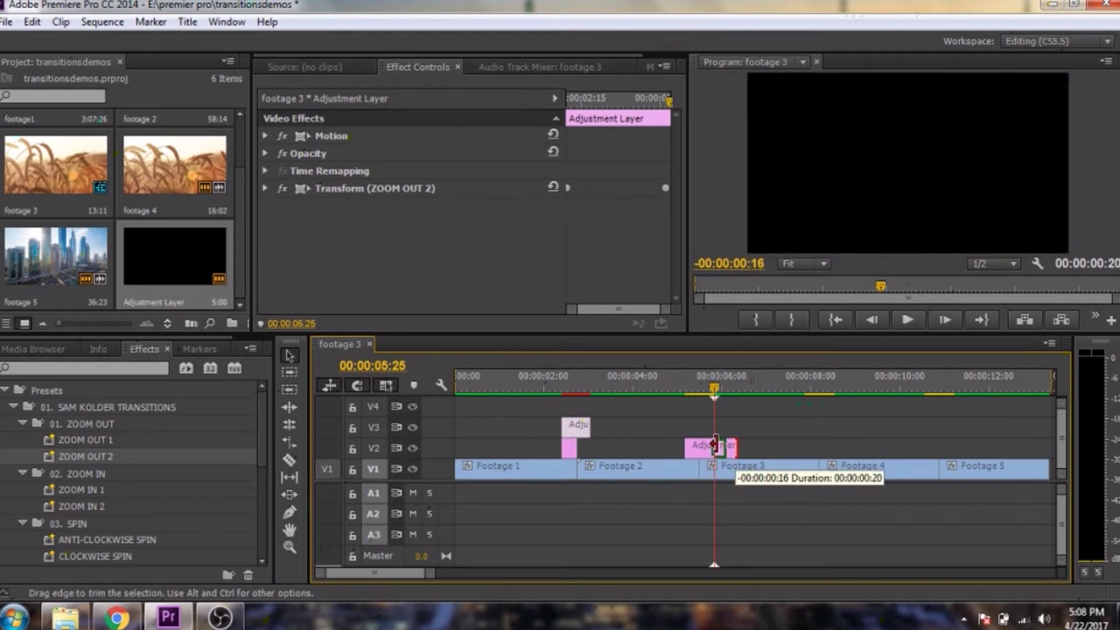
left_click_drag(701, 447, 700, 445)
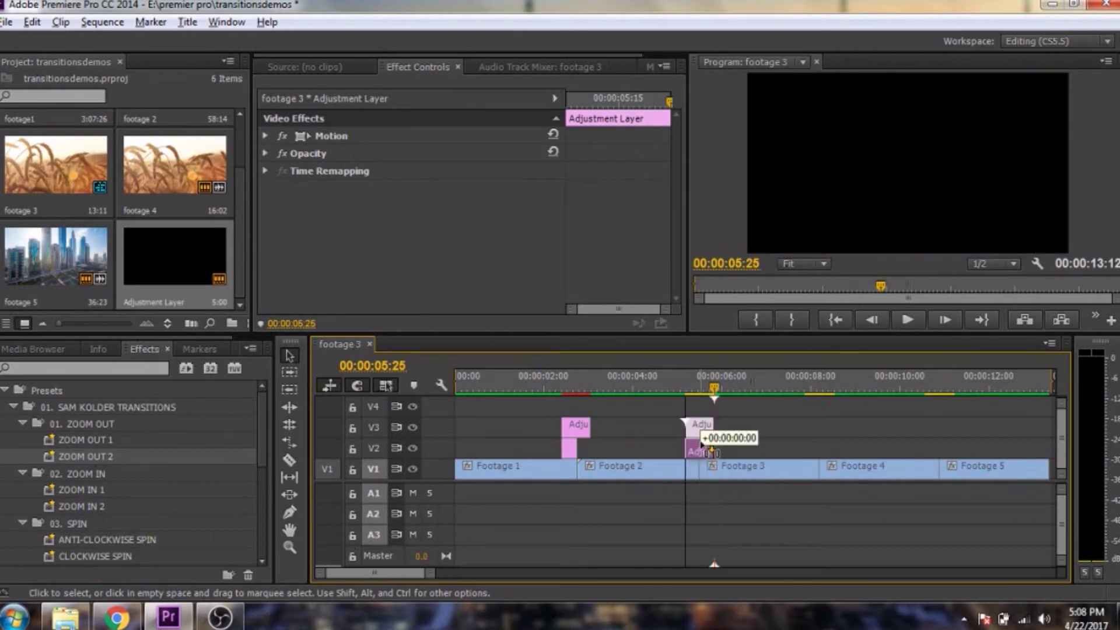
left_click_drag(688, 447, 700, 446)
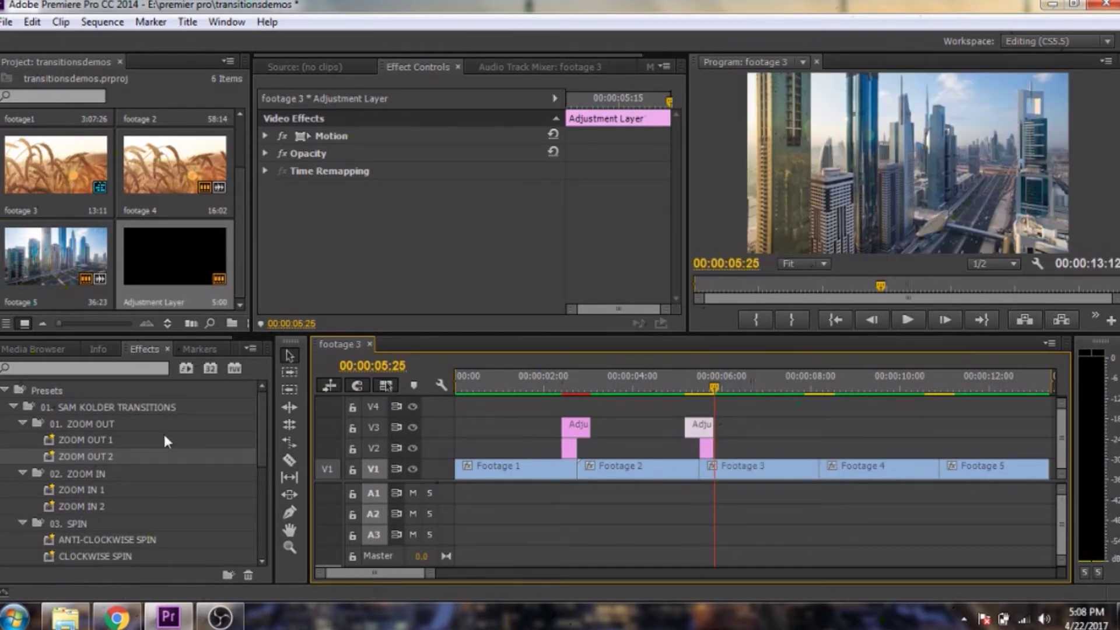
Apply ZOOM IN 1 to the lower and ZOOM IN 2 to the upper adjustment layer at the second cut
left_click_drag(103, 487, 565, 478)
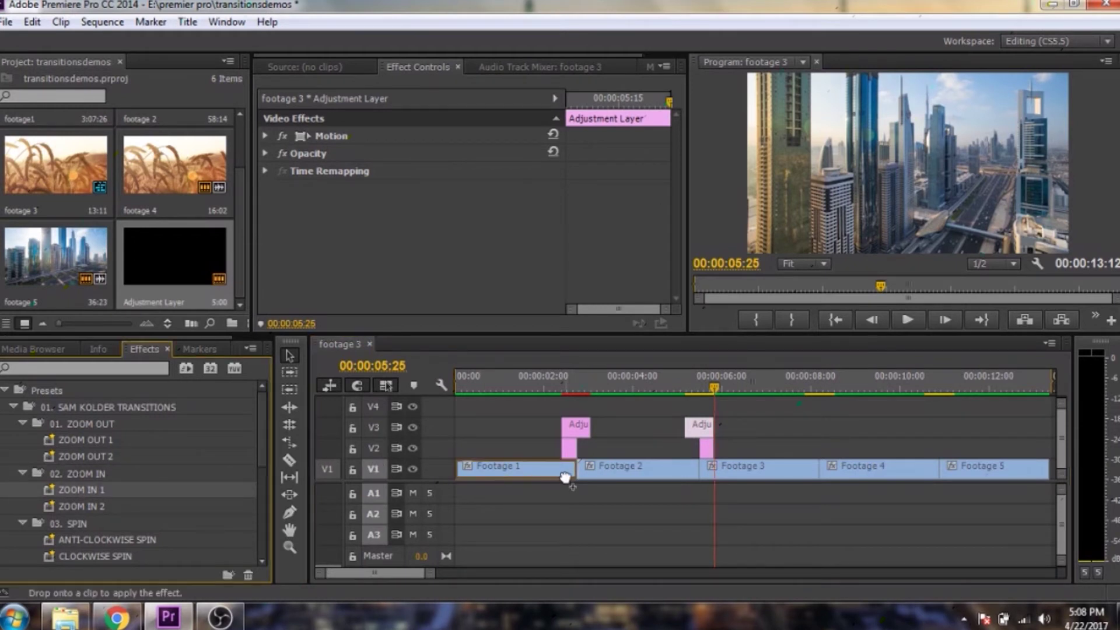
left_click_drag(711, 447, 711, 448)
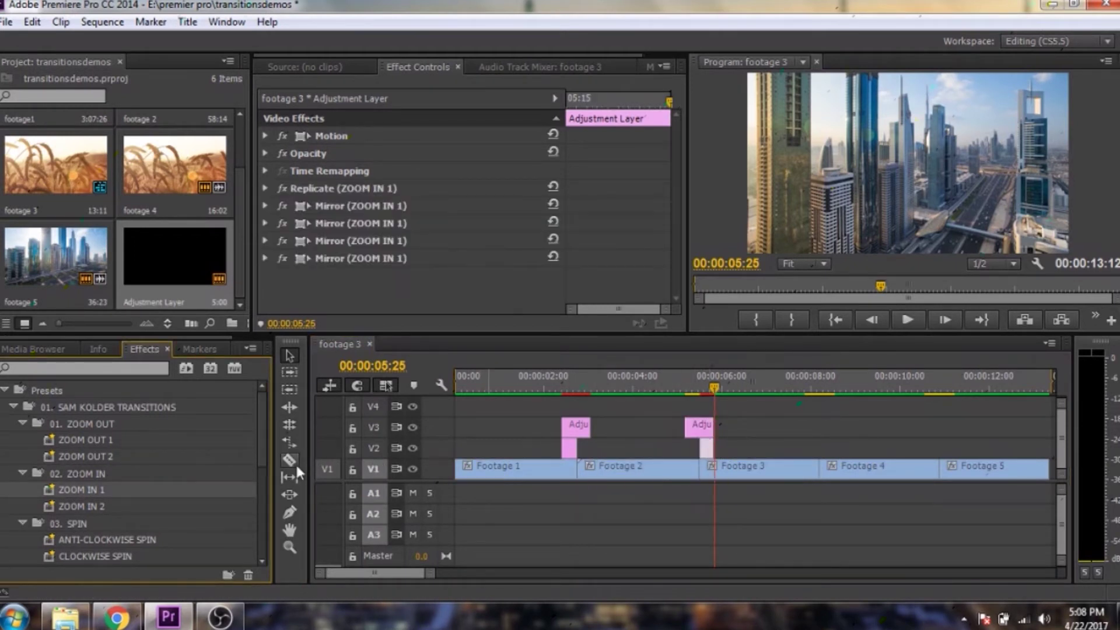
left_click_drag(104, 505, 321, 478)
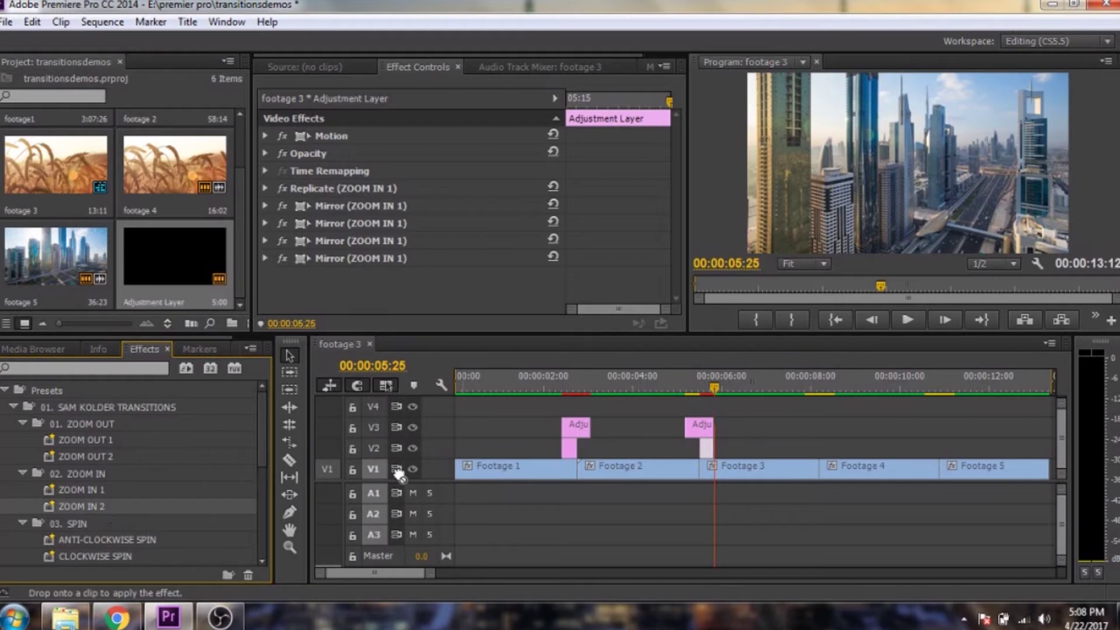
left_click_drag(692, 430, 694, 433)
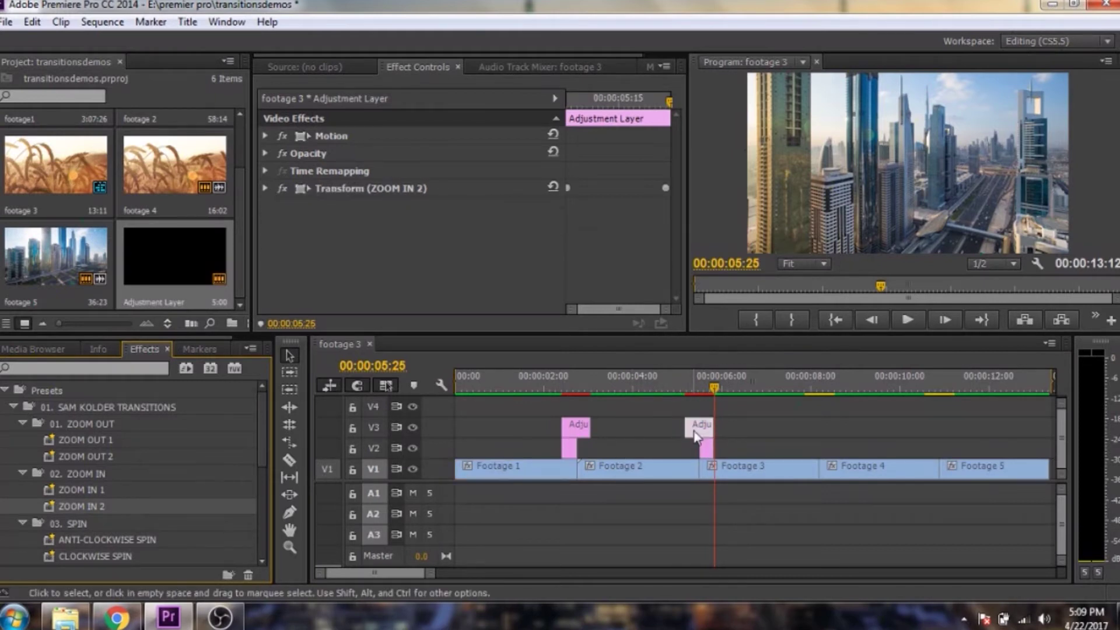
Play back from before the second cut to preview the zoom-in transition
left_click_drag(717, 383, 667, 388)
left_click(909, 320)
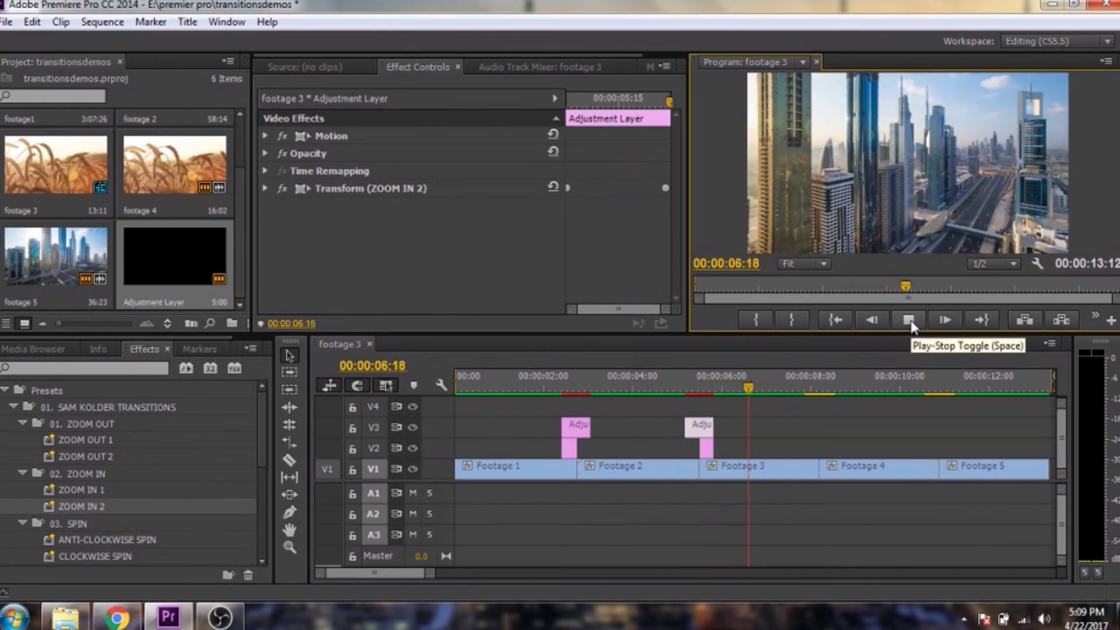
left_click(908, 321)
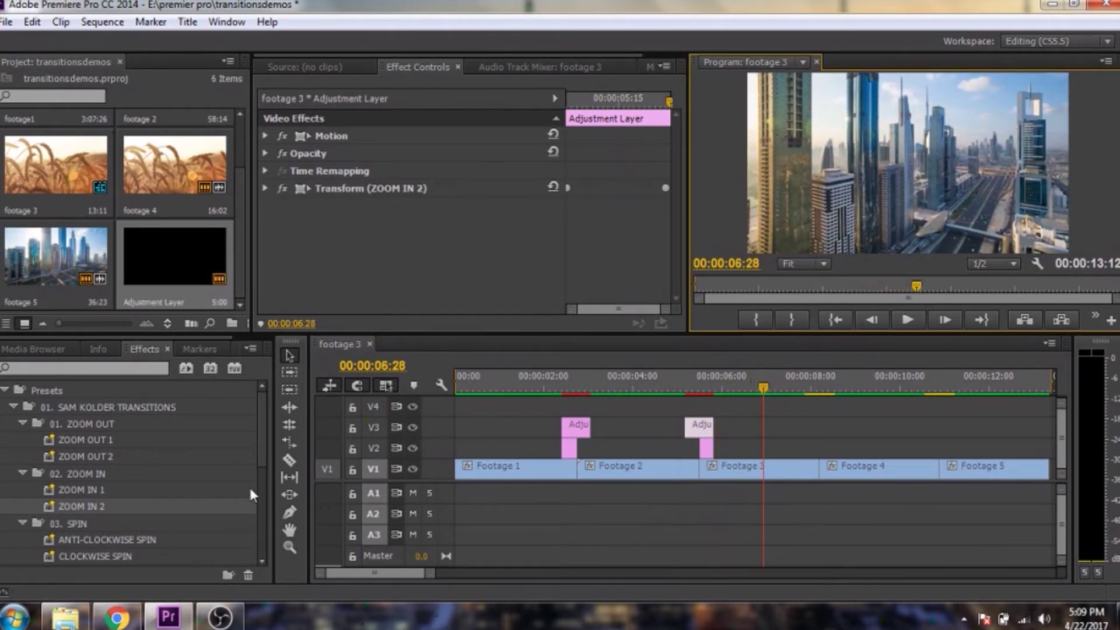
scroll(264, 459, "down", 3)
scroll(260, 477, "down", 2)
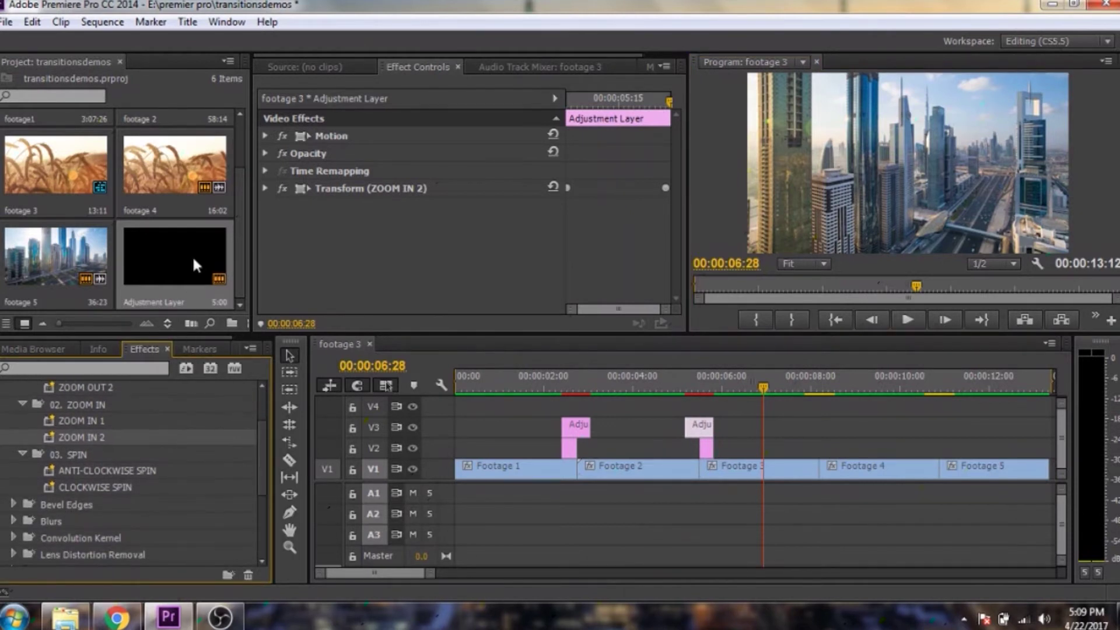
Place a new adjustment layer on V2 over the Footage 3–4 cut and trim its start
left_click_drag(455, 330, 767, 448)
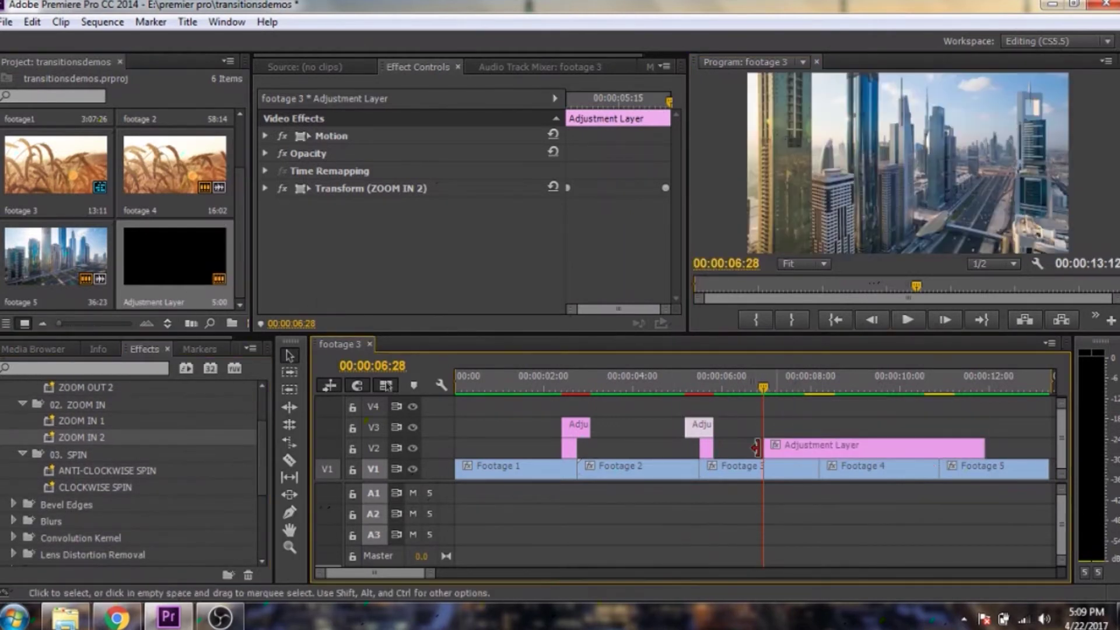
mouse_move(982, 448)
left_mouse_down()
mouse_move(806, 451)
mouse_move(824, 448)
left_mouse_up()
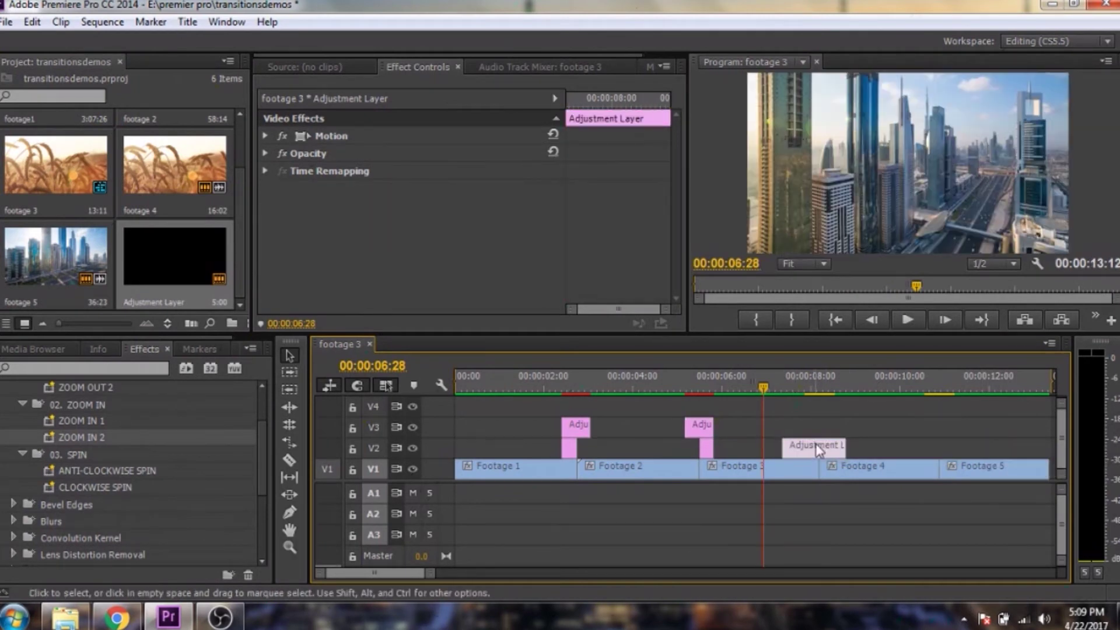
left_click_drag(761, 381, 816, 383)
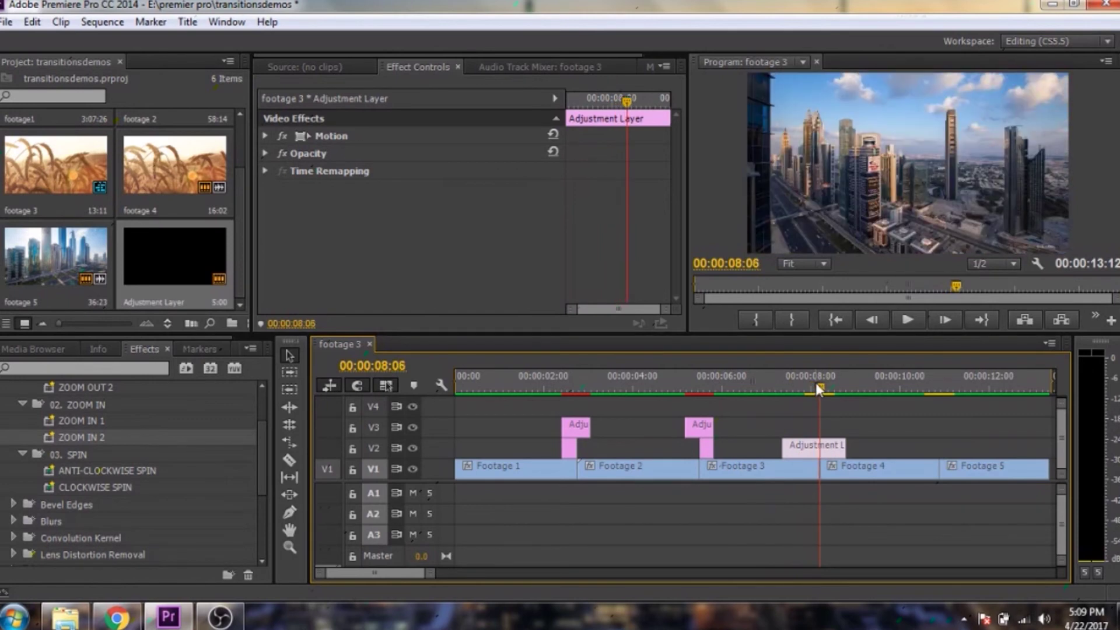
key("shift+Left")
key("shift+Left")
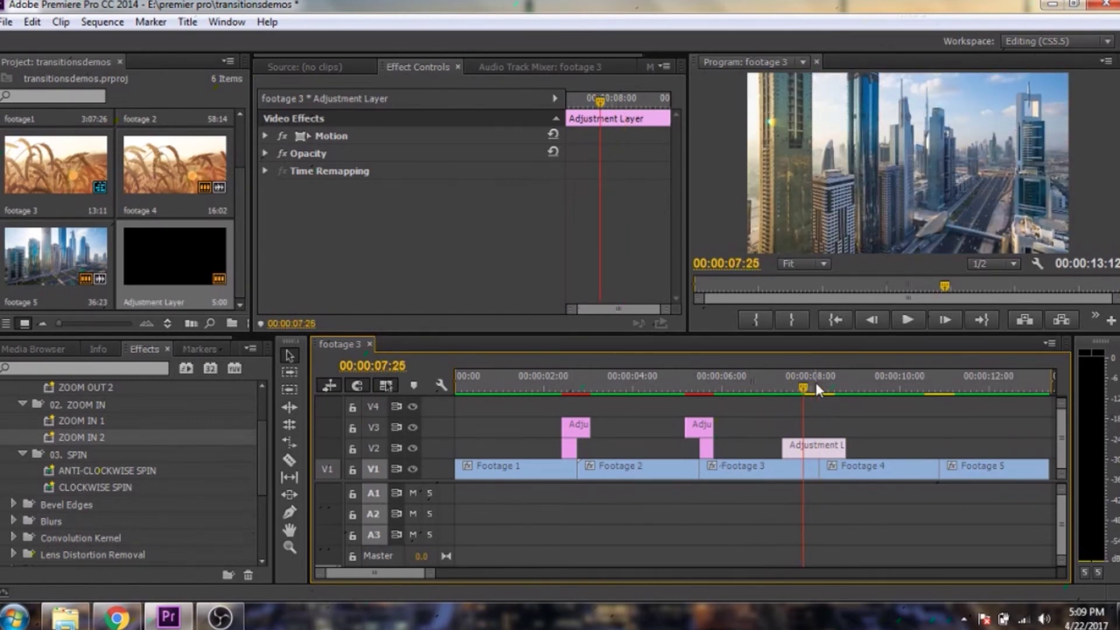
left_click_drag(795, 445, 801, 442)
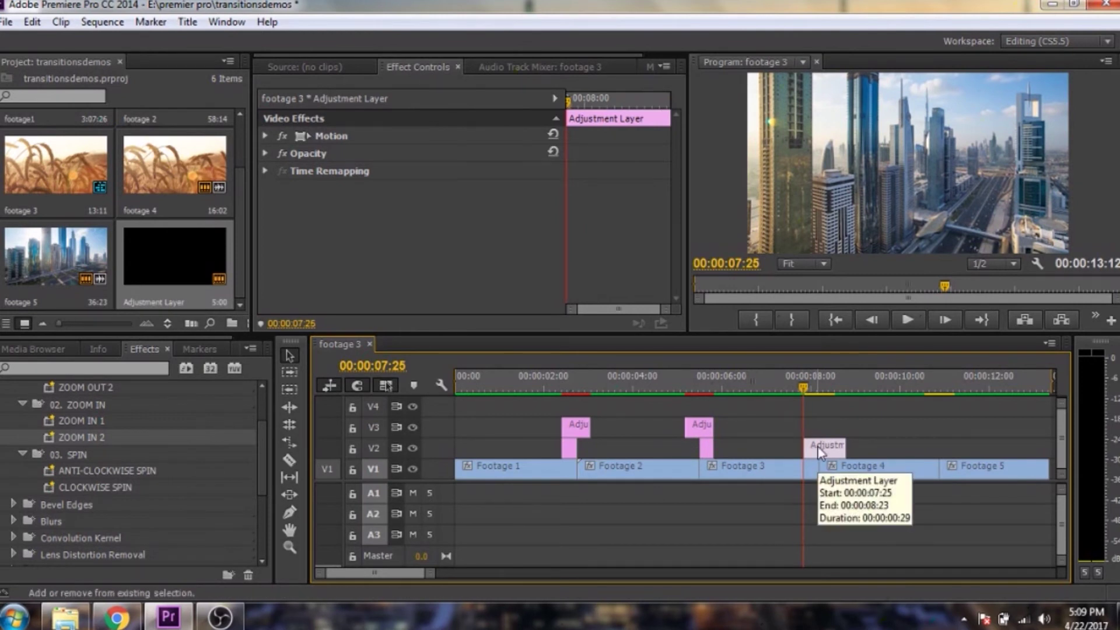
Trim the layer's end so it spans roughly 07:25–08:10 around the cut
key("Down")
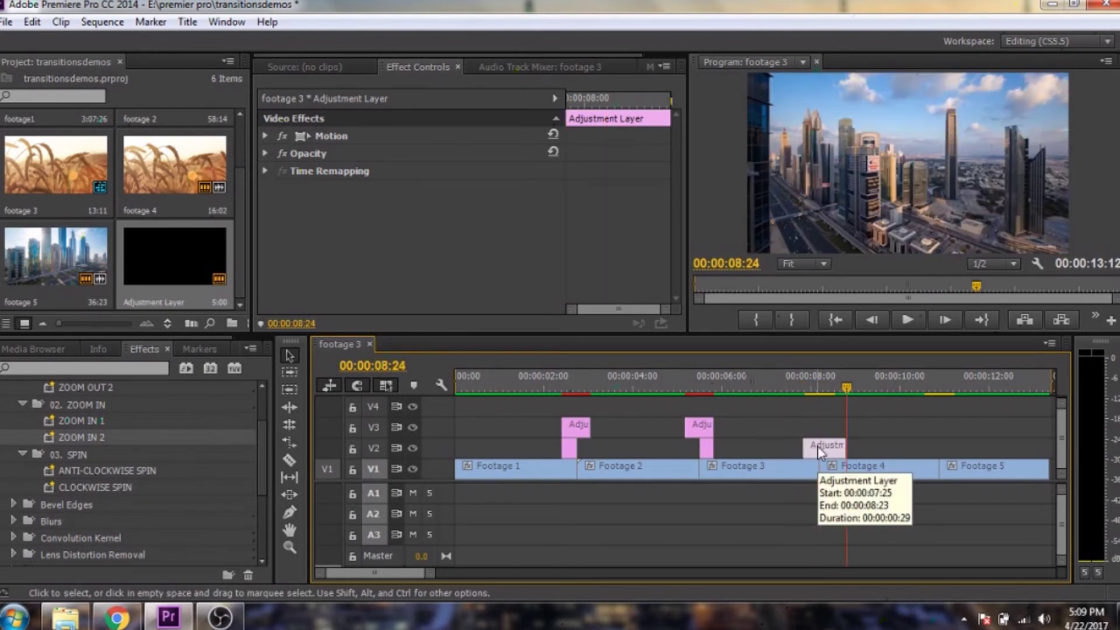
key("shift+Left")
key("shift+Left")
key("shift+Left")
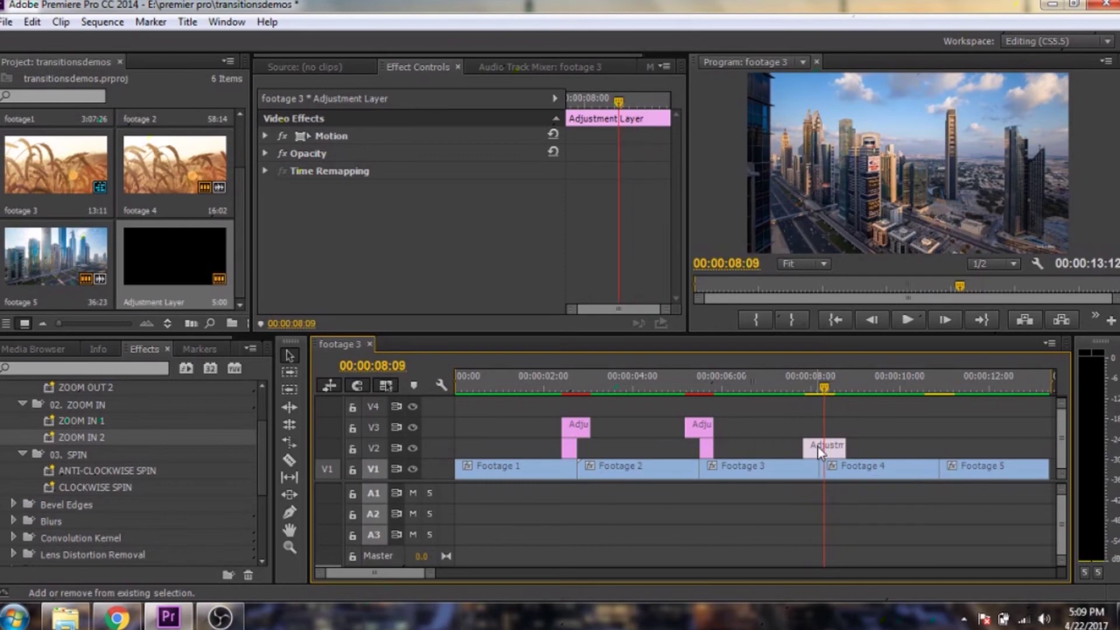
key("shift+Left")
key("Right")
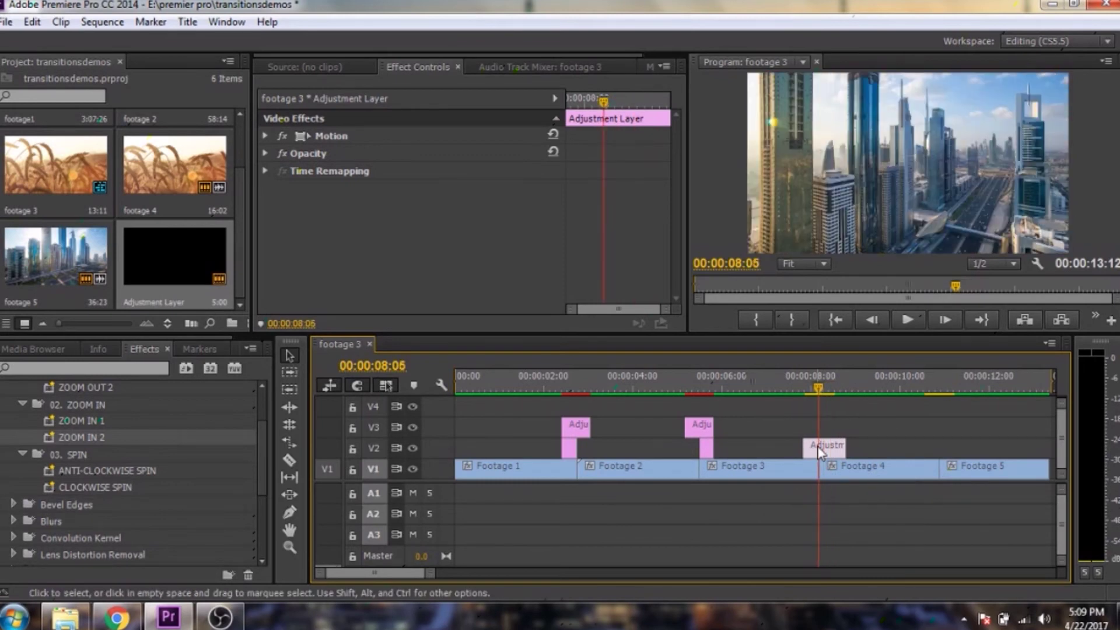
key("shift+Right")
key("shift+Right")
left_click_drag(842, 448, 817, 446)
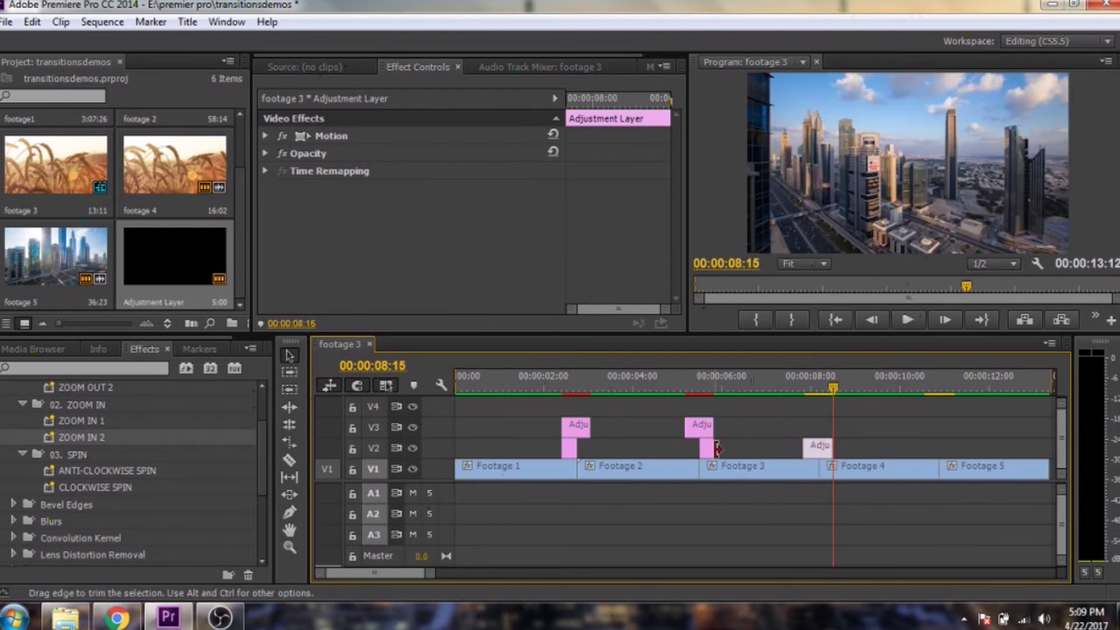
key("shift+Left")
key("shift+Left")
key("shift+Left")
key("shift+Left")
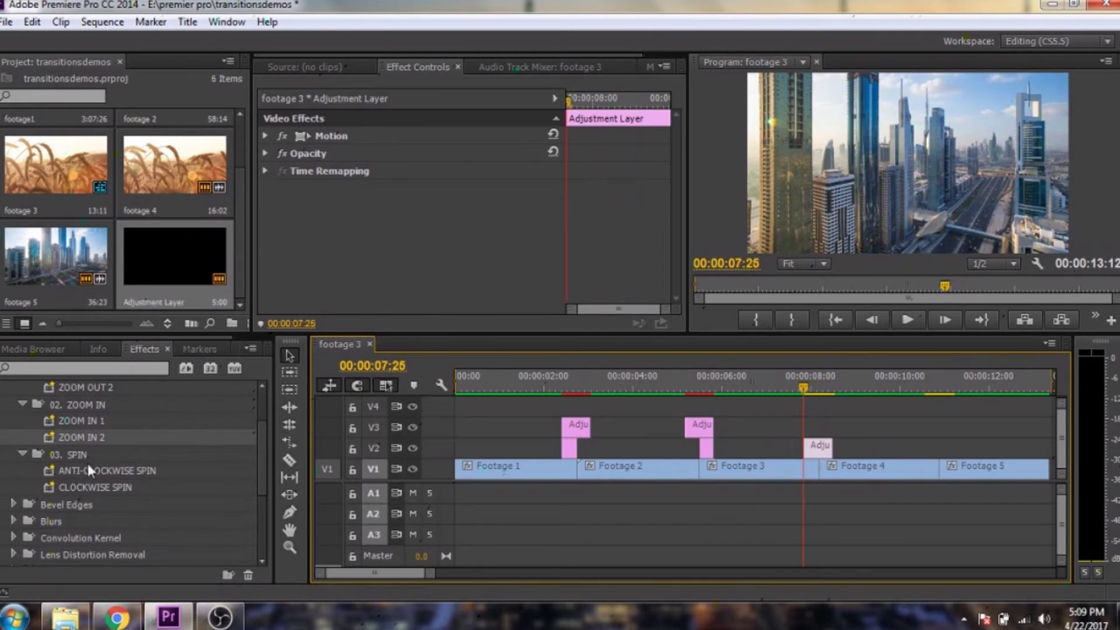
Apply CLOCKWISE SPIN to the Footage 3–4 adjustment layer and play back the spin from just before the cut
left_click_drag(96, 486, 501, 466)
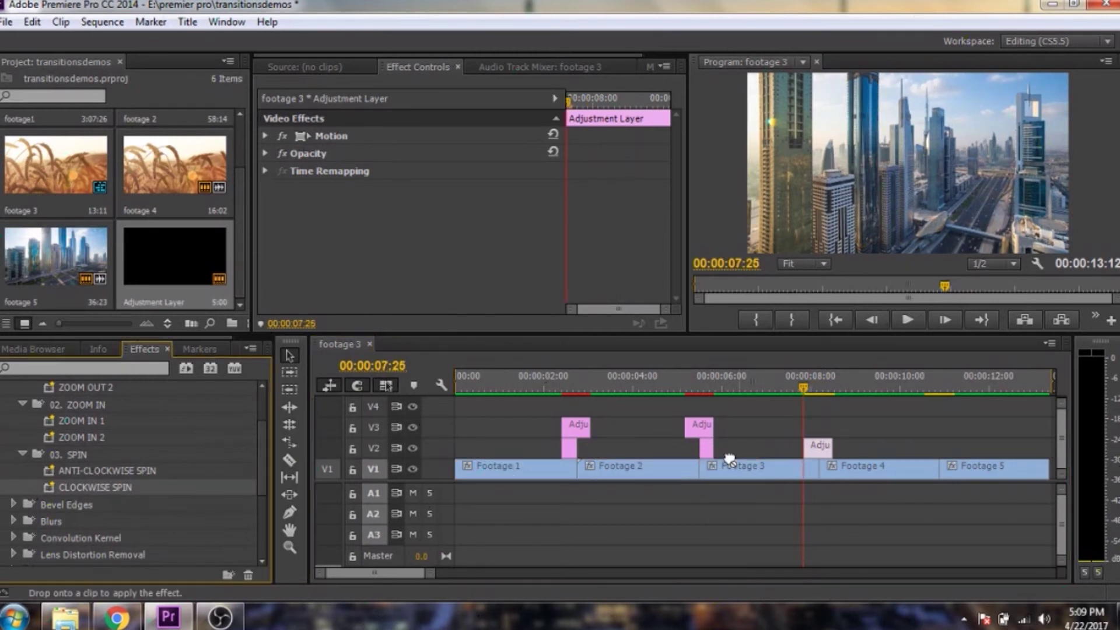
left_click_drag(810, 448, 817, 448)
left_click_drag(803, 386, 777, 387)
left_click(907, 321)
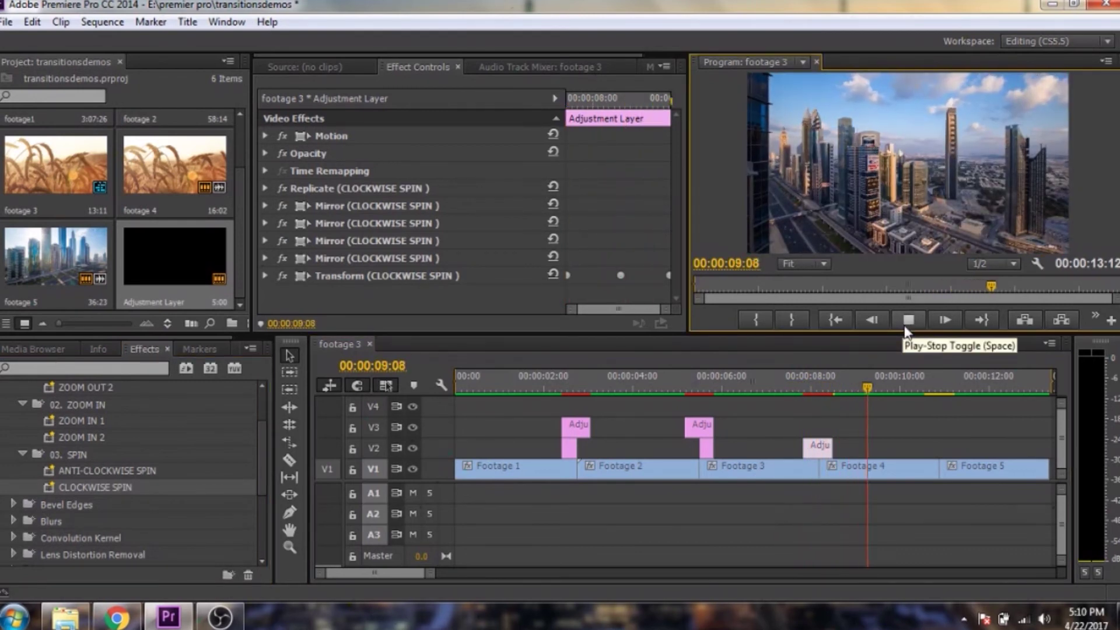
left_click(907, 325)
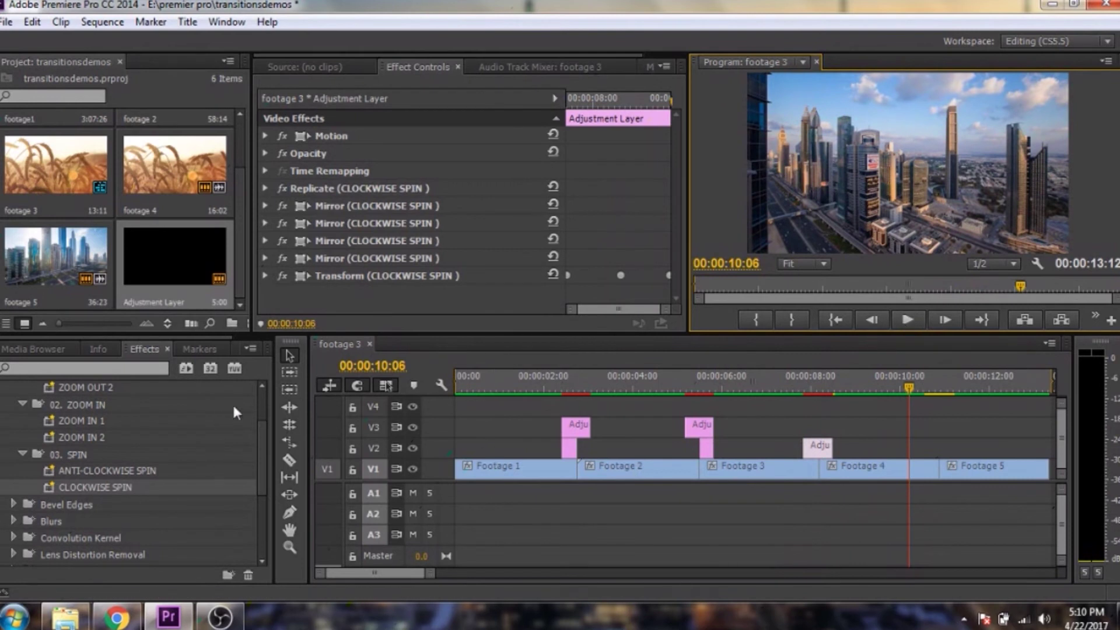
left_click(244, 256)
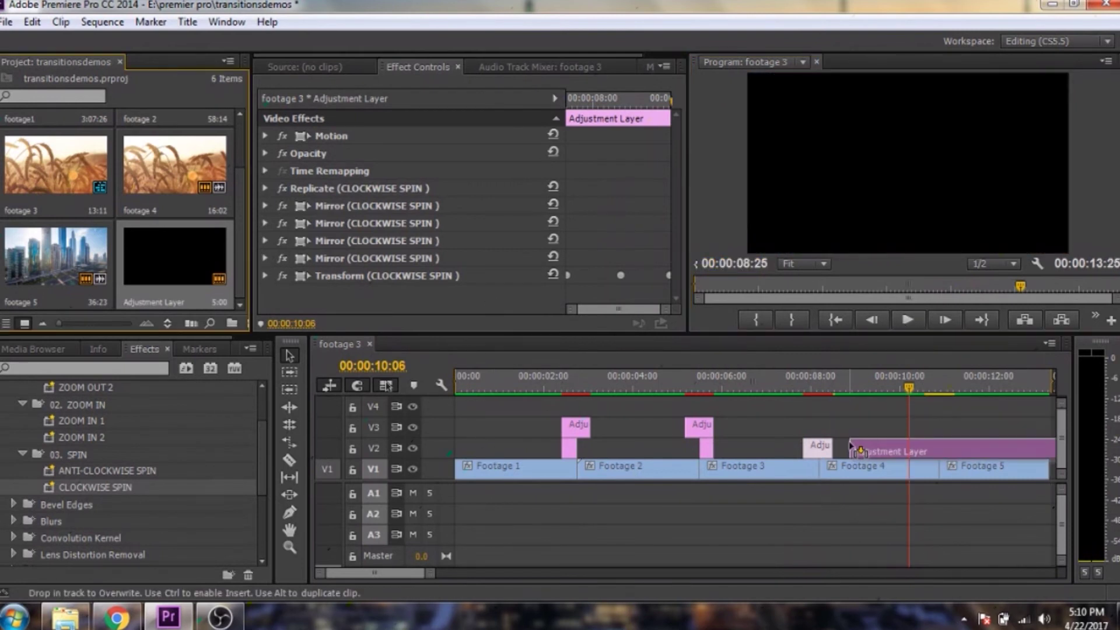
Place a new adjustment layer on V2 after the first and park the playhead at 10:17
mouse_move(847, 434)
left_mouse_down()
mouse_move(844, 446)
mouse_move(878, 446)
left_mouse_up()
left_click_drag(947, 449, 938, 450)
left_click_drag(911, 389, 943, 391)
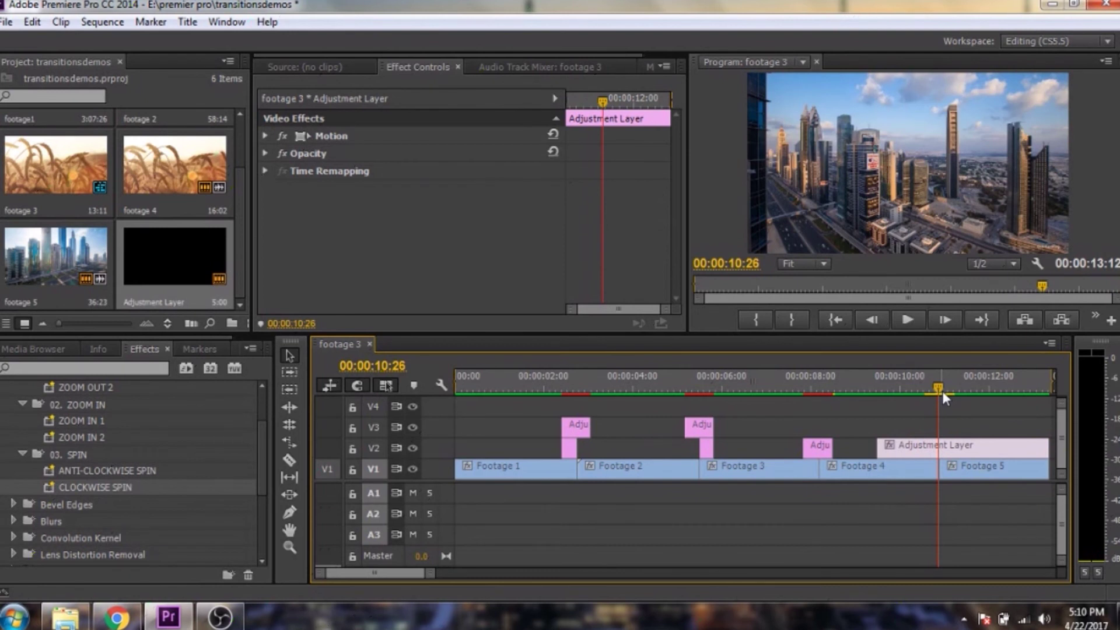
key("Right")
key("Left")
key("Left")
key("Left")
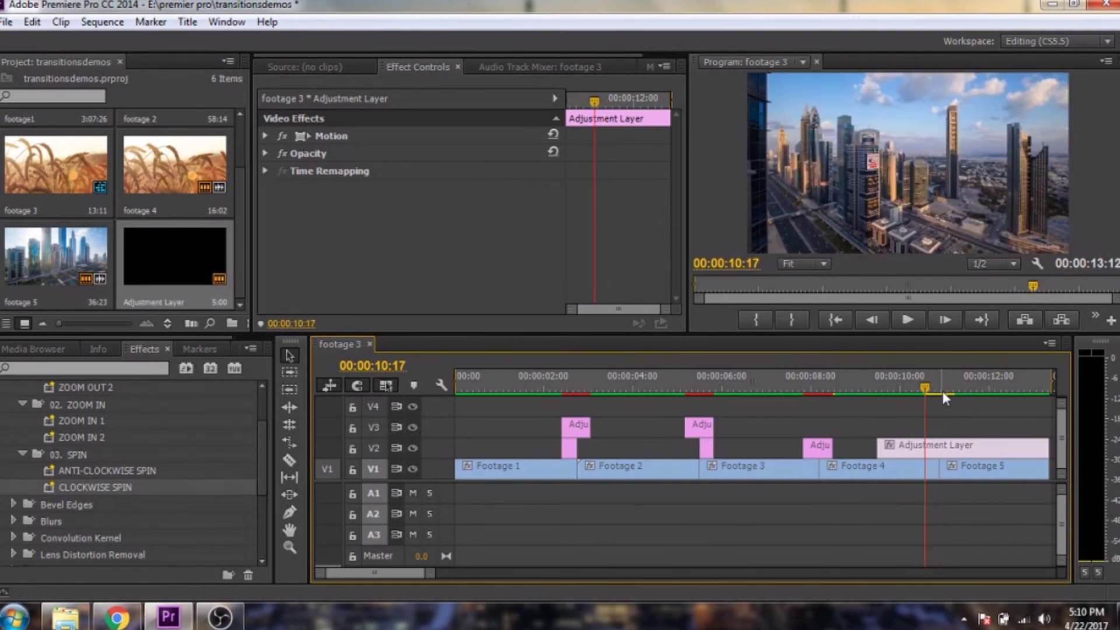
Trim the new adjustment layer to span 10:17–11:07 and apply the ANTI-CLOCKWISE SPIN preset
left_click_drag(878, 447, 923, 447)
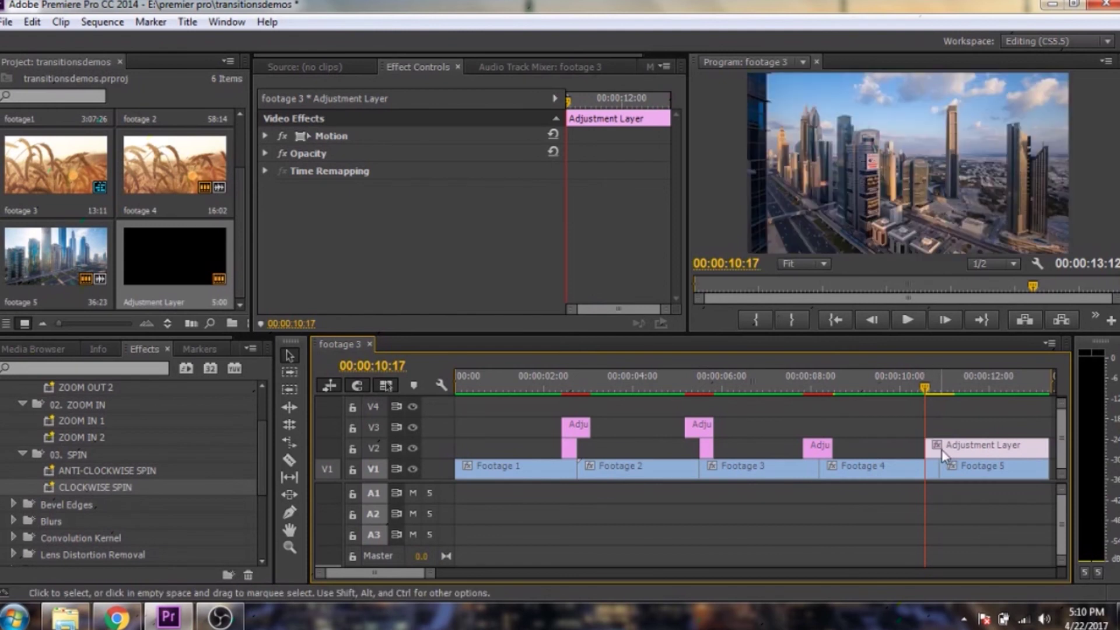
key("space")
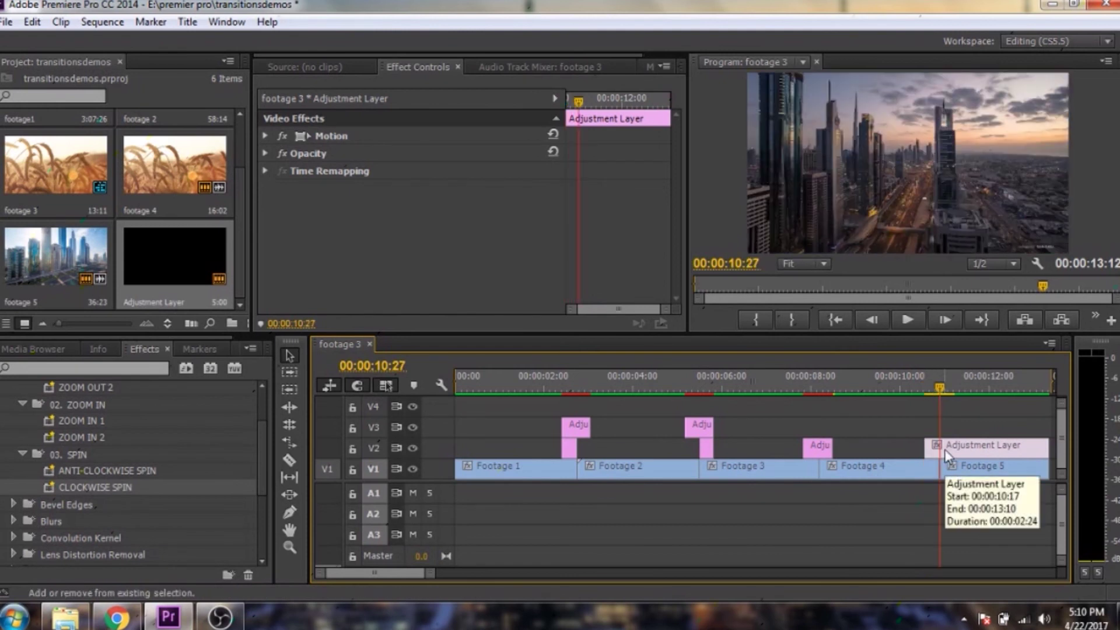
left_click_drag(1047, 447, 954, 444)
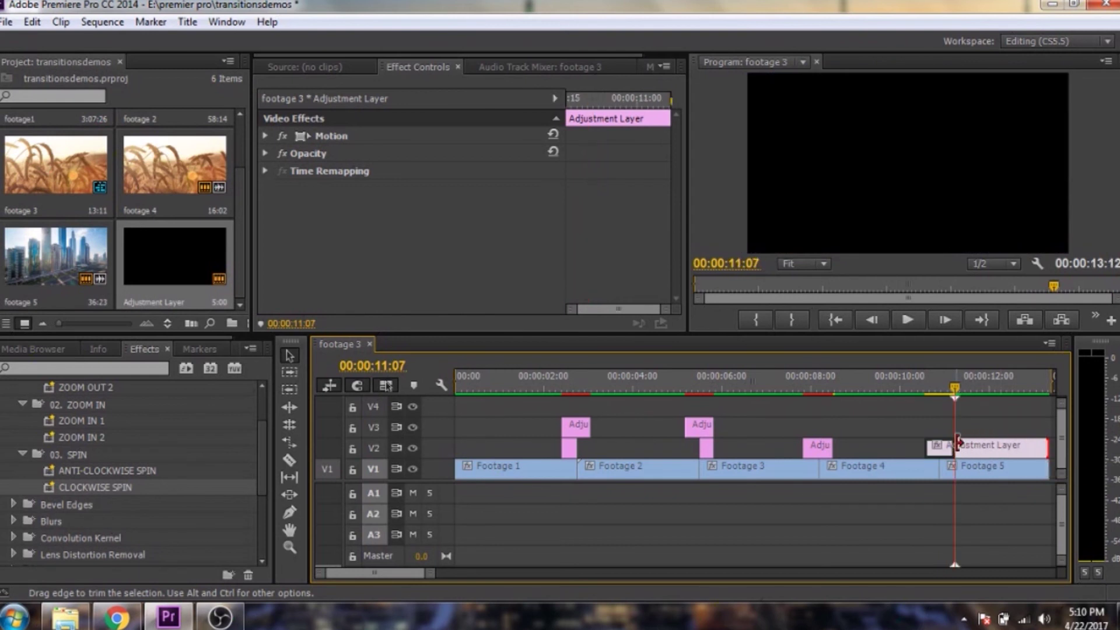
left_click_drag(138, 470, 943, 454)
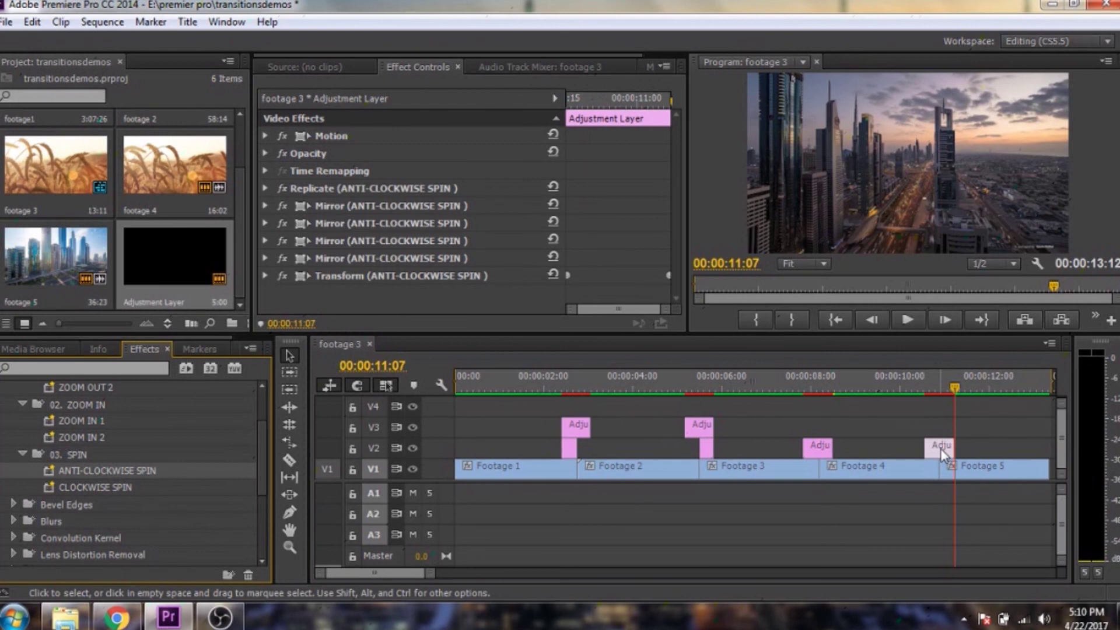
Play the sequence from about 10:03 through the anti-clockwise spin and stop near the end
left_click(905, 377)
left_click(907, 320)
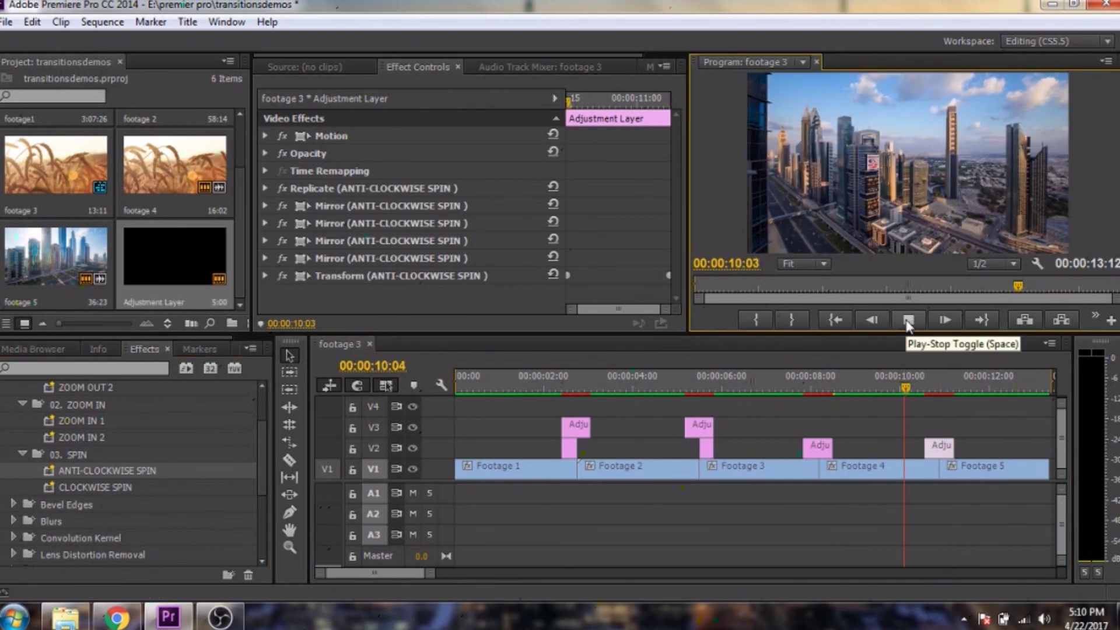
left_click(908, 320)
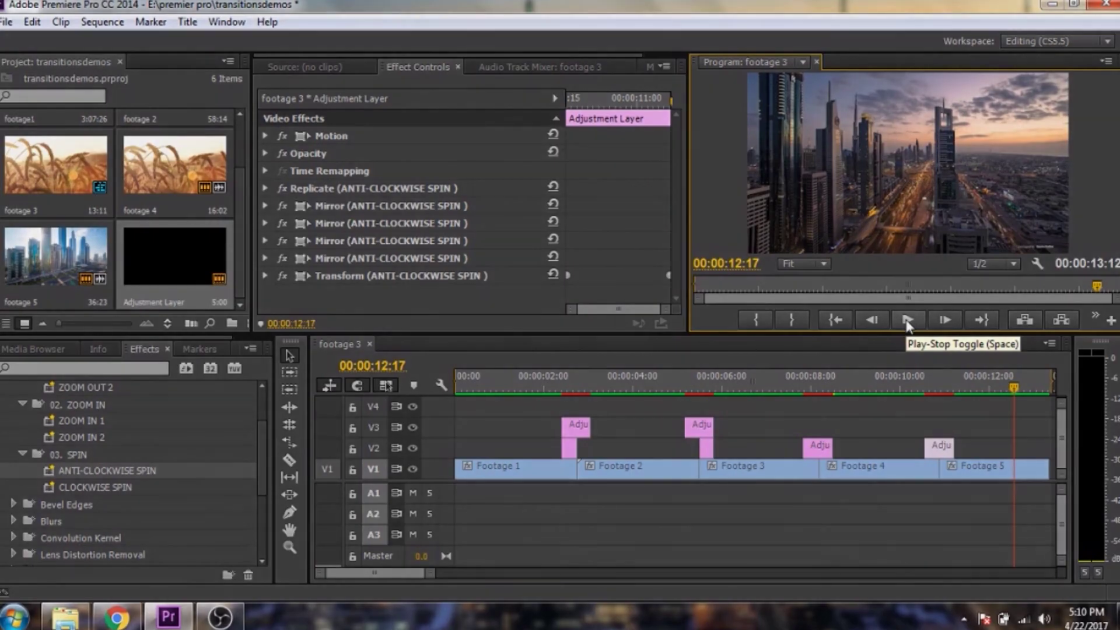